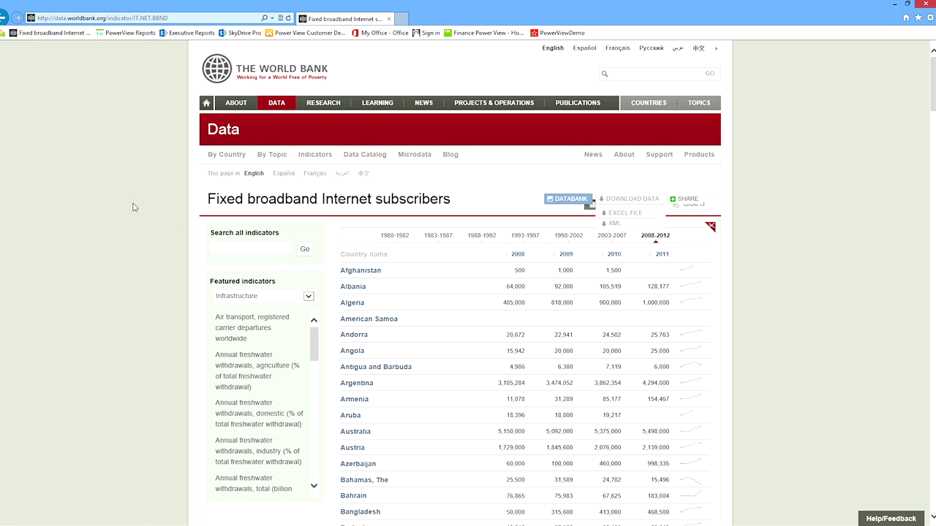
Switch to the Excel workbook and start a Data Explorer import from a web page.
{"action": "mouse_move", "coordinate": [121, 524]}
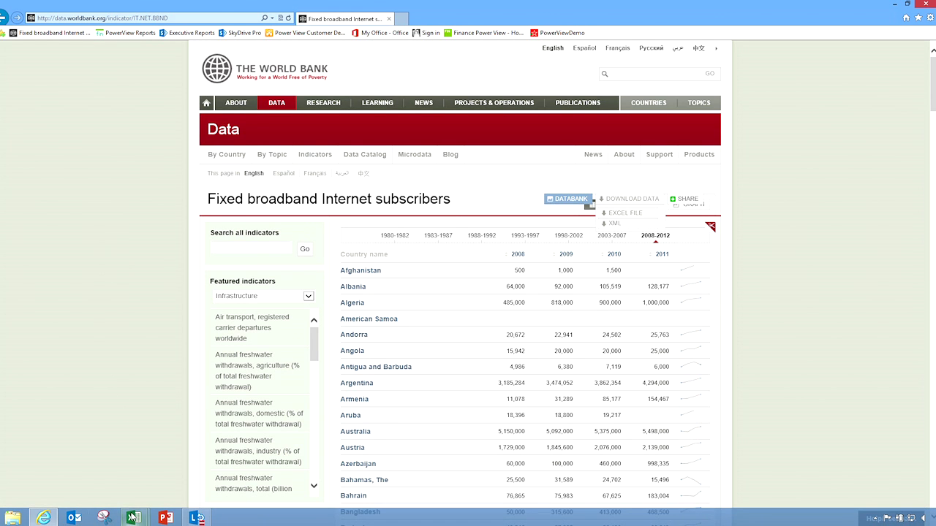
{"action": "left_click", "coordinate": [70, 457]}
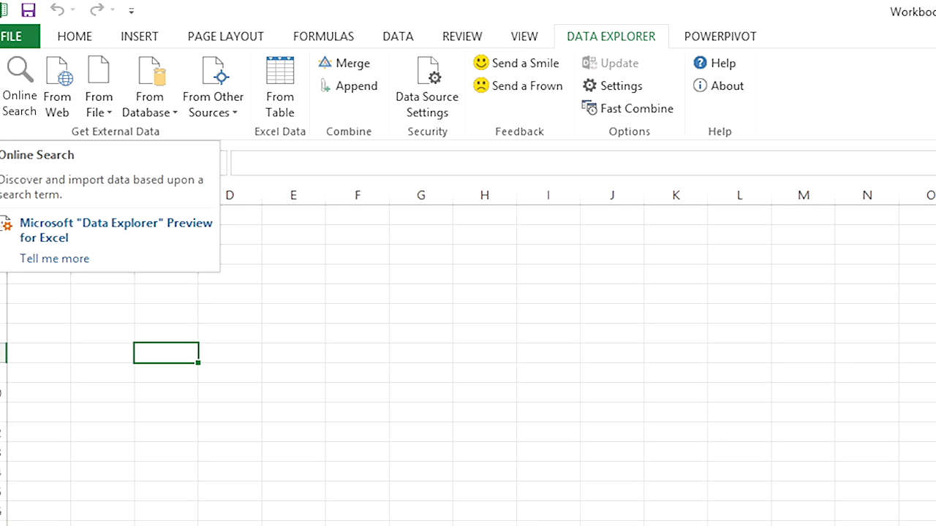
{"action": "left_click", "coordinate": [71, 102]}
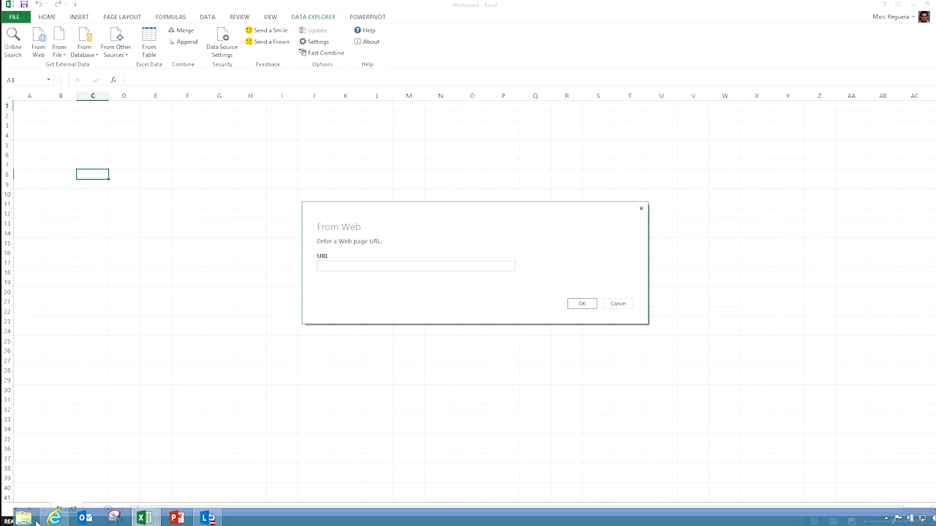
Switch to Internet Explorer and copy the link address of the Excel file download for Fixed broadband Internet subscribers.
{"action": "left_click", "coordinate": [54, 517]}
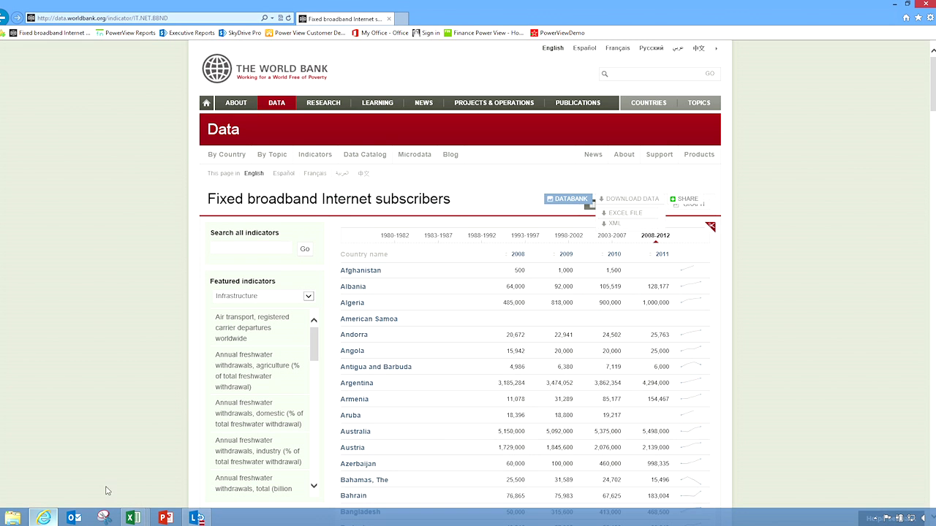
{"action": "right_click", "coordinate": [623, 212]}
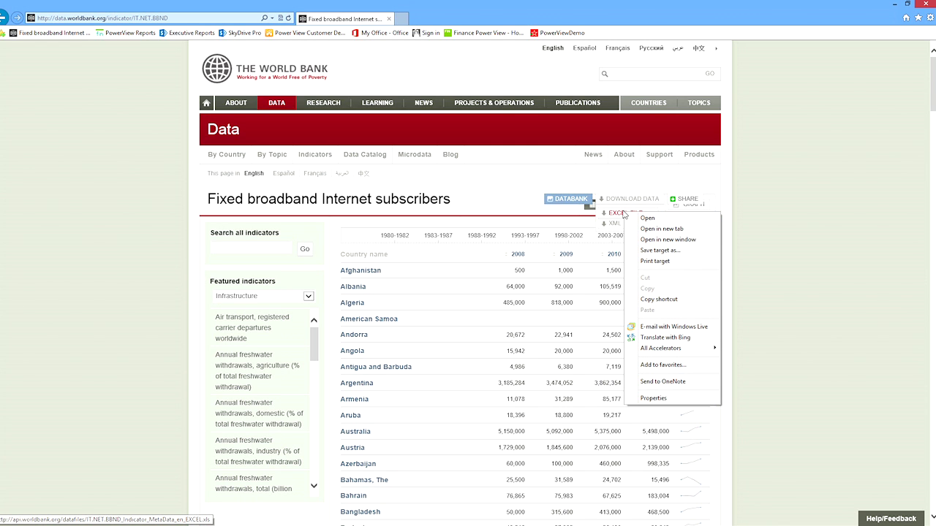
{"action": "left_click", "coordinate": [656, 300]}
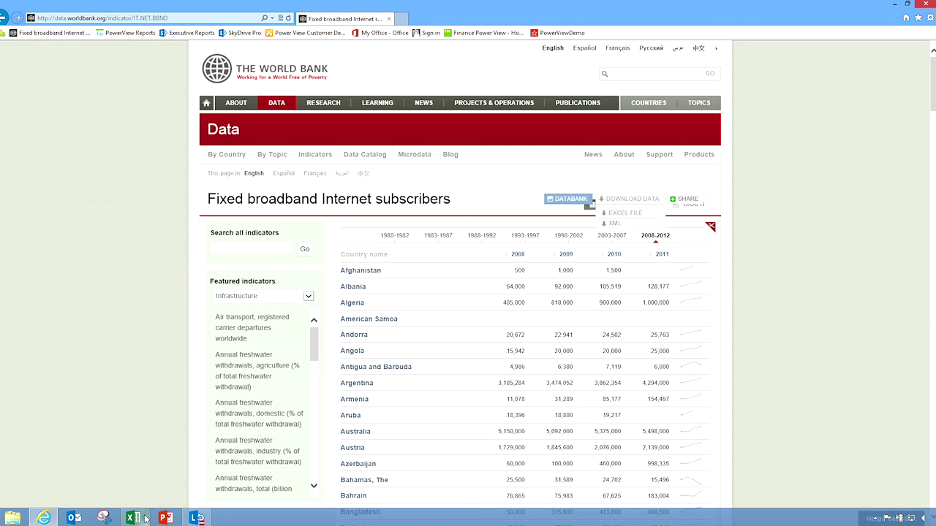
{"action": "mouse_move", "coordinate": [135, 518]}
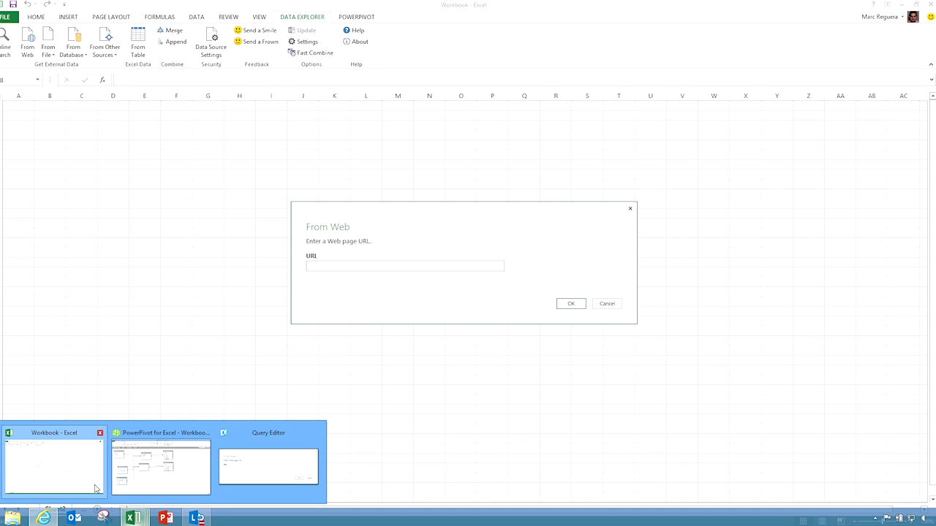
{"action": "left_click", "coordinate": [95, 488]}
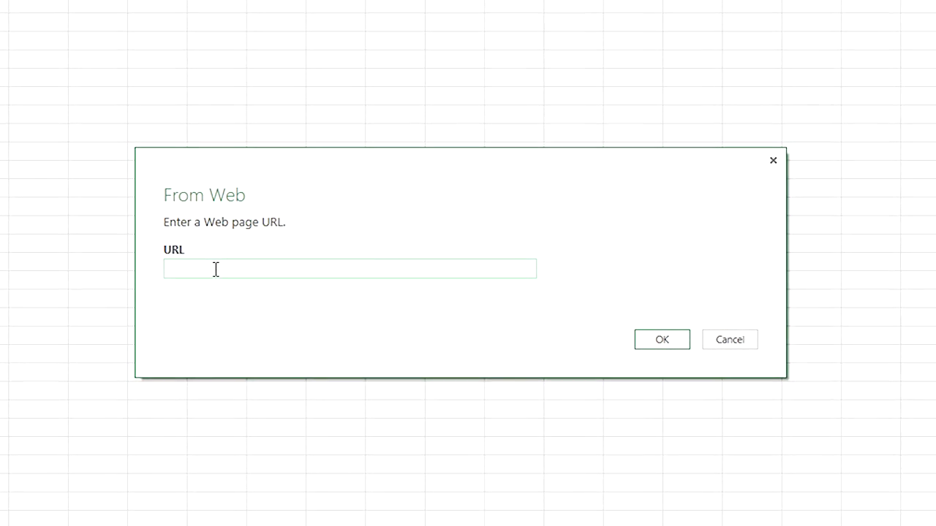
{"action": "type", "text": "http://api.worldbank.org/datafiles/IT.NET.BBND_Indicator_MetaData_en_EXCEL.xls"}
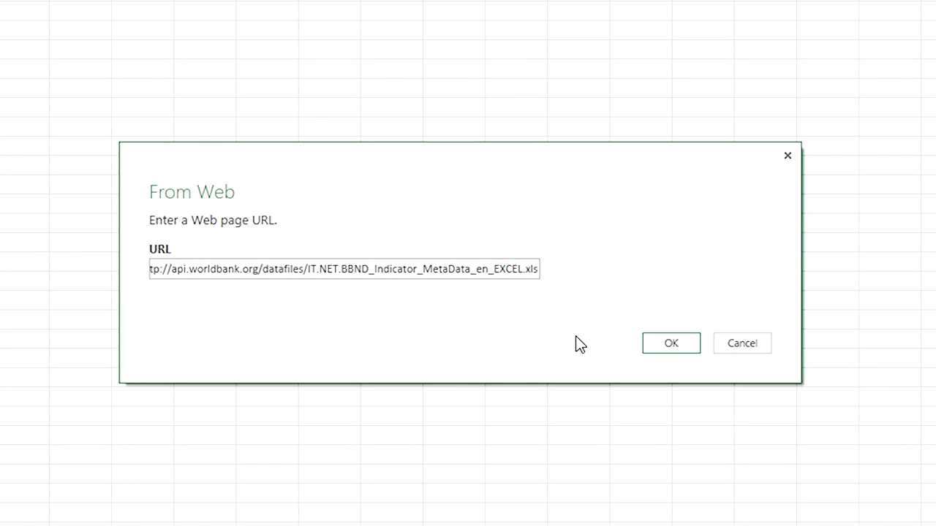
{"action": "left_click", "coordinate": [670, 347]}
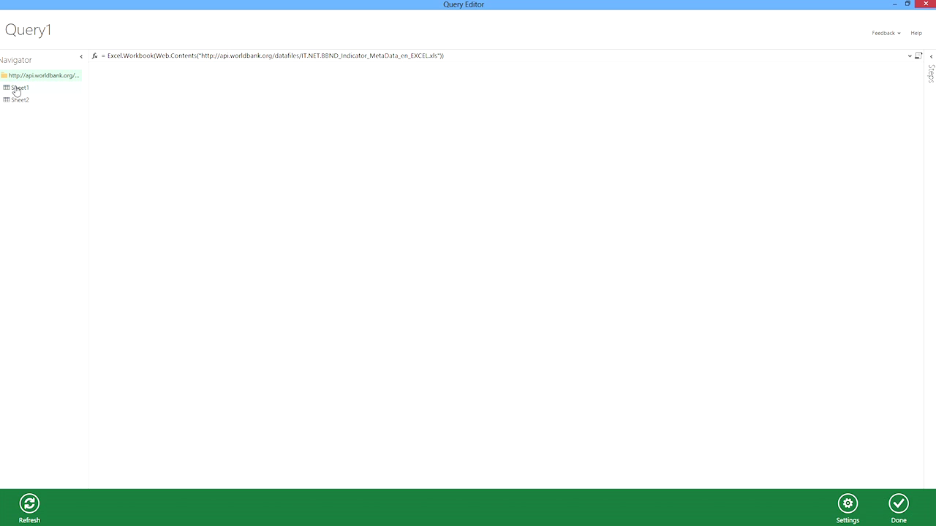
Rename the query as Fixed Internet Broadband Users.
{"action": "double_click", "coordinate": [26, 33]}
{"action": "type", "text": "Fixed Inte"}
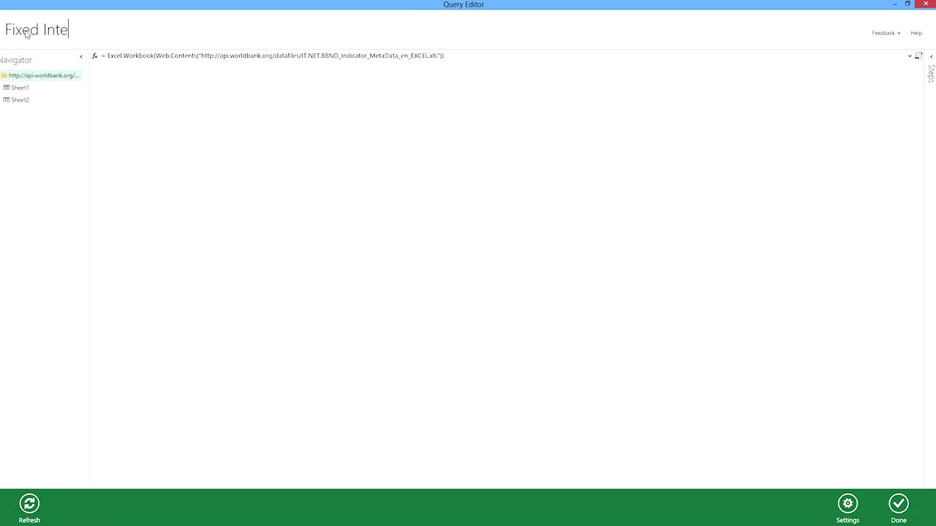
{"action": "type", "text": "rnet Broadband Users"}
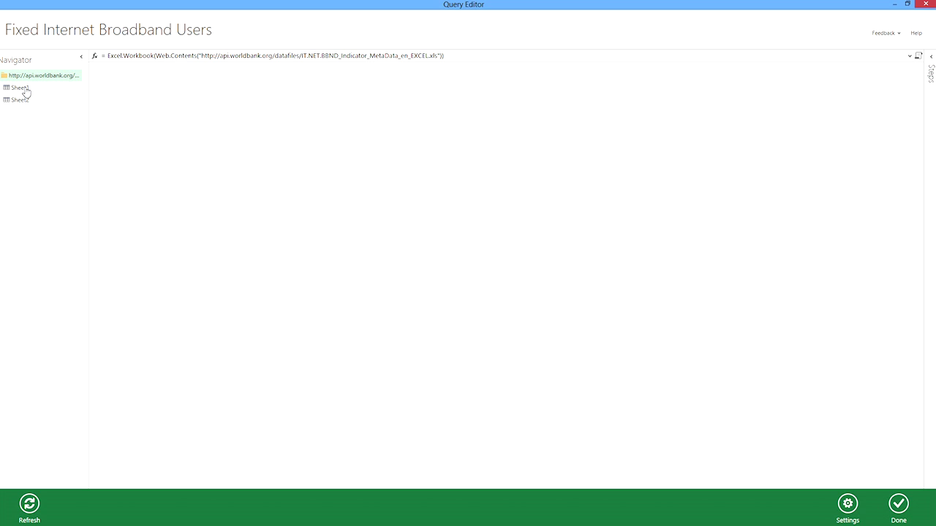
Load the Sheet1 table into the query and use its first row as headers.
{"action": "left_click", "coordinate": [22, 88]}
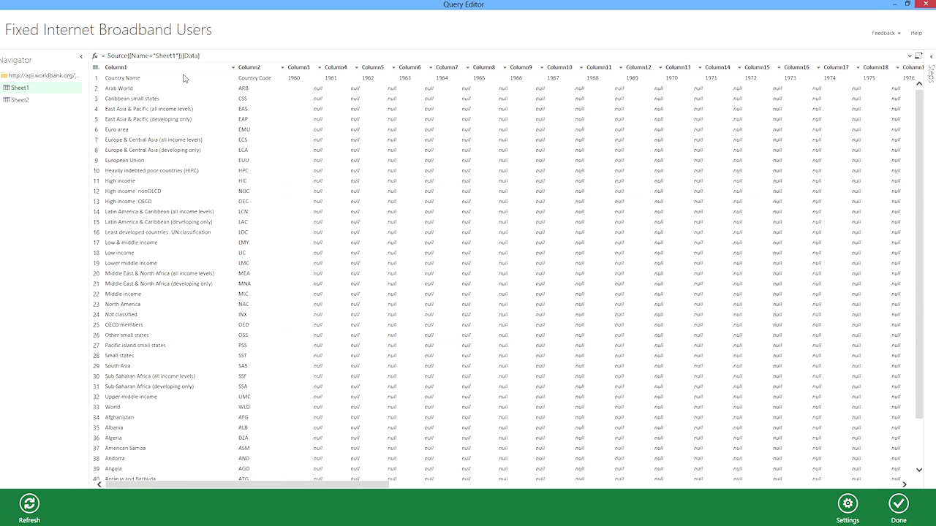
{"action": "left_click", "coordinate": [96, 68]}
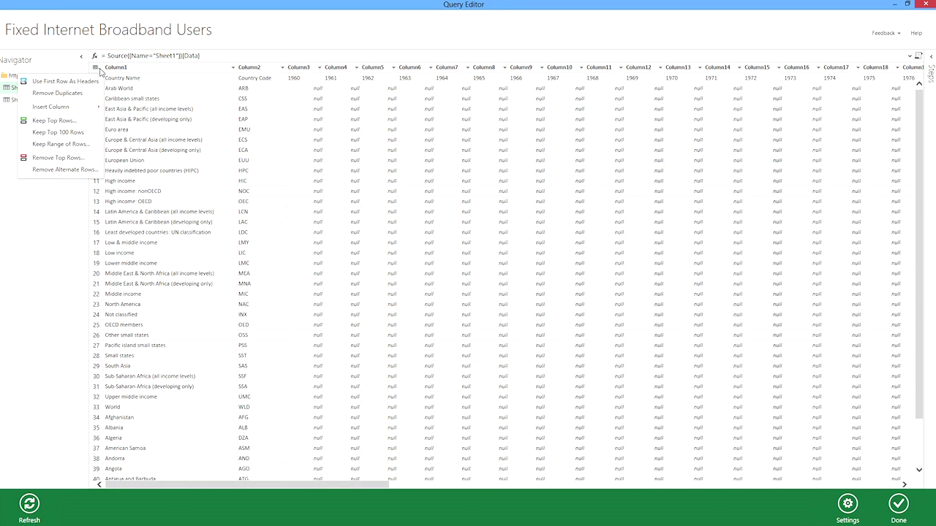
{"action": "left_click", "coordinate": [93, 82]}
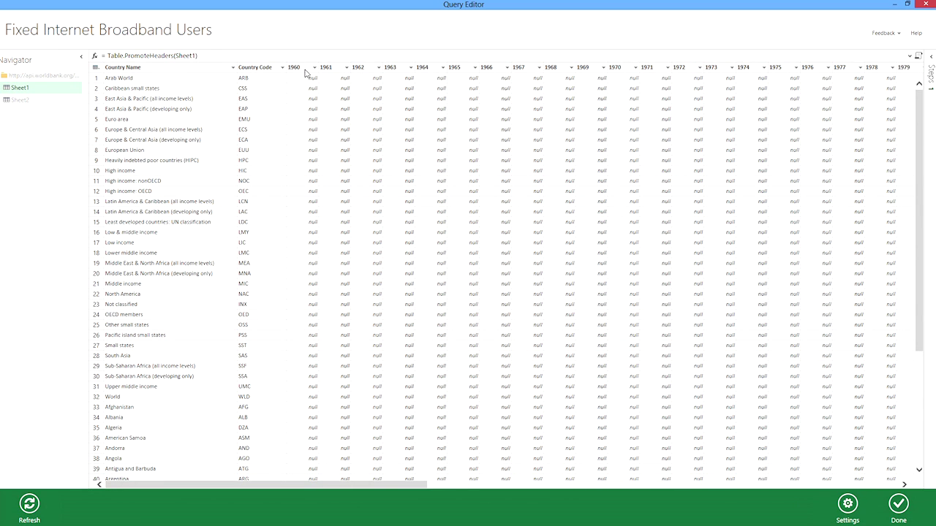
Change the data type of all year columns from 1960 through 2012 to Number.
{"action": "left_click", "coordinate": [888, 486]}
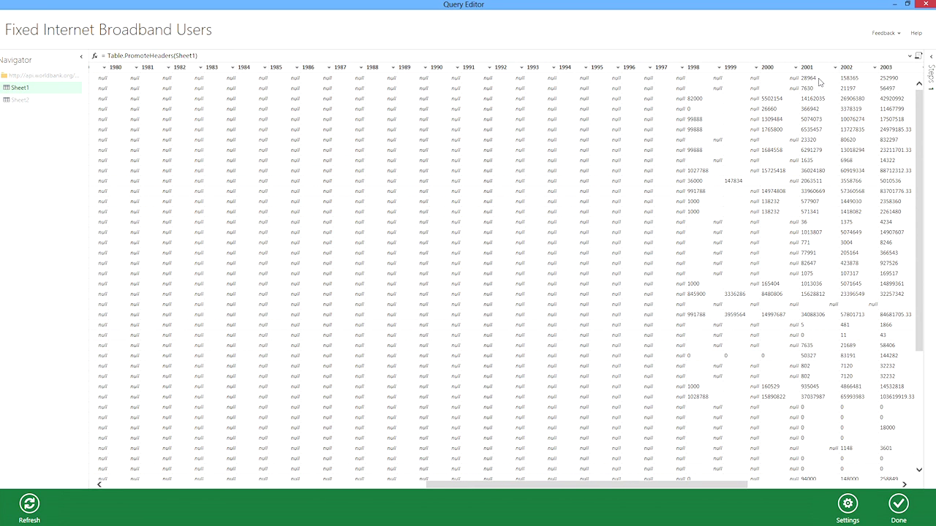
{"action": "left_click", "coordinate": [896, 486]}
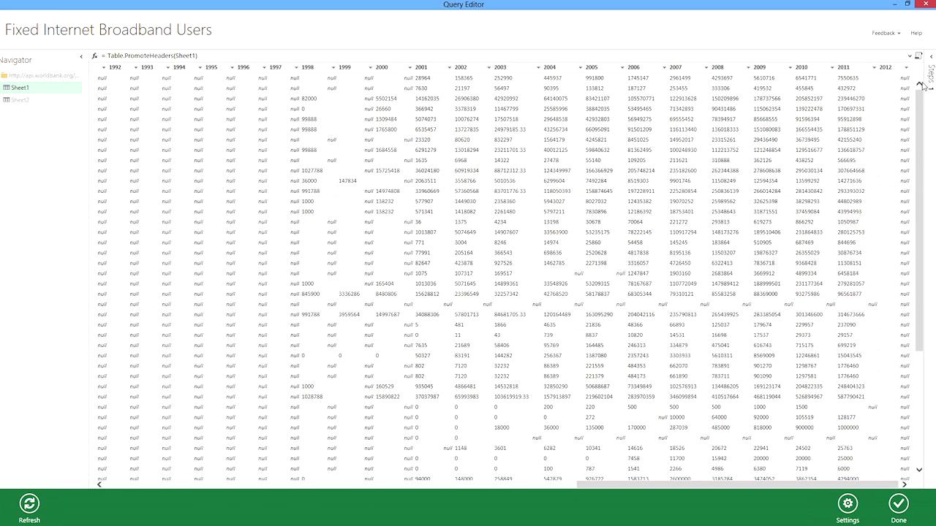
{"action": "left_click", "coordinate": [890, 68]}
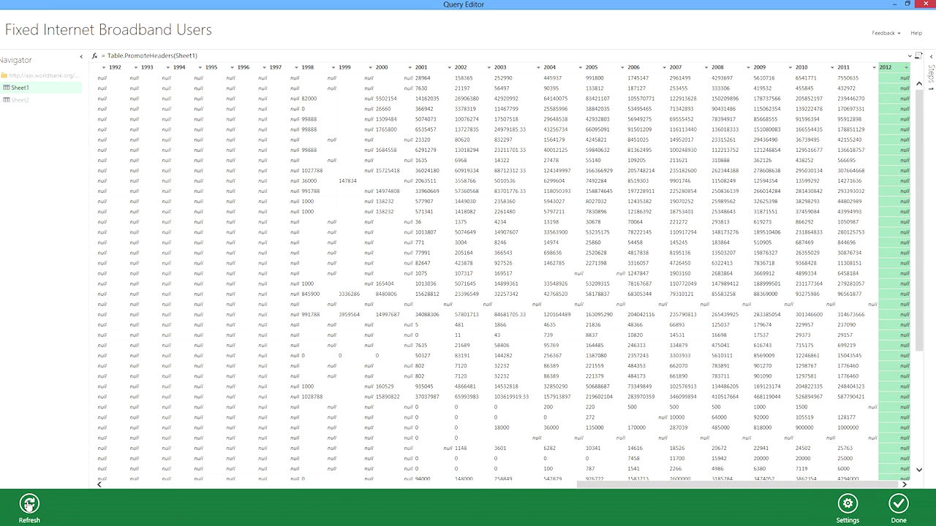
{"action": "left_click", "coordinate": [109, 491]}
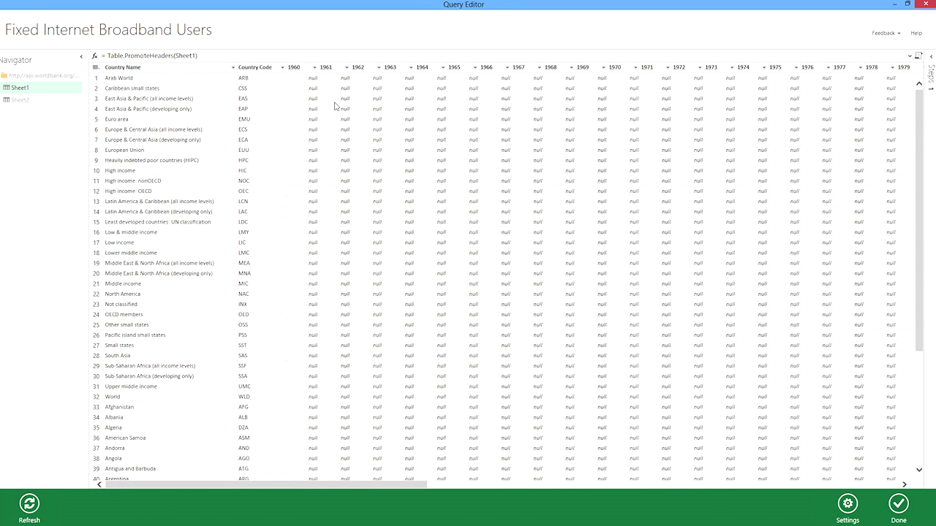
{"action": "left_click", "coordinate": [296, 68], "text": "shift"}
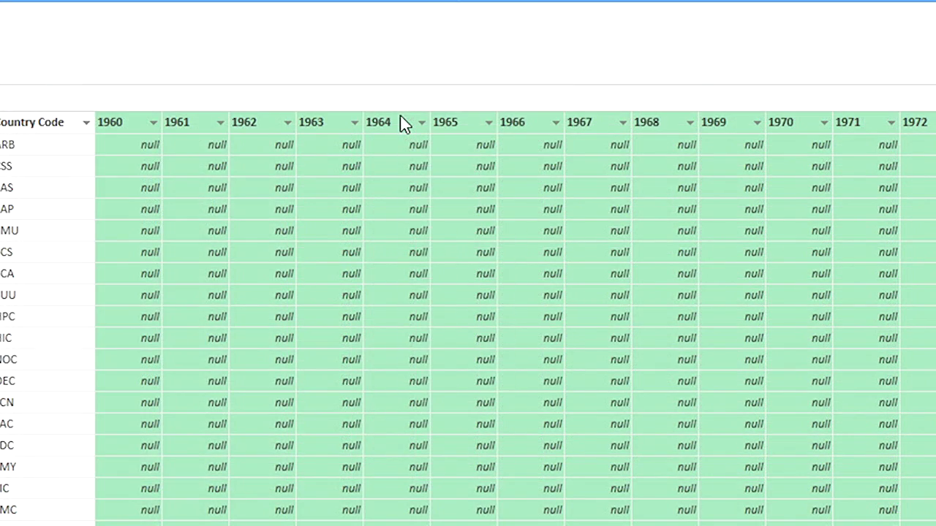
{"action": "right_click", "coordinate": [433, 67]}
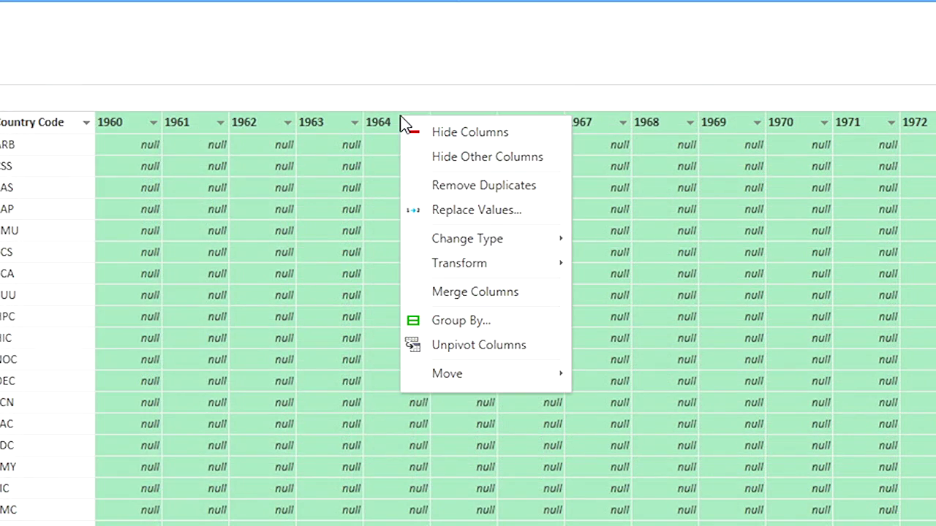
{"action": "mouse_move", "coordinate": [460, 241]}
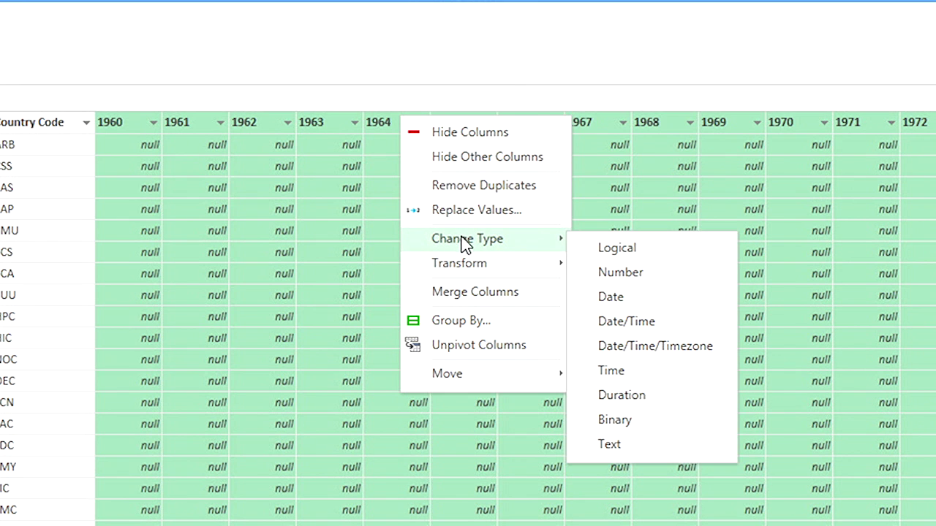
{"action": "left_click", "coordinate": [595, 272]}
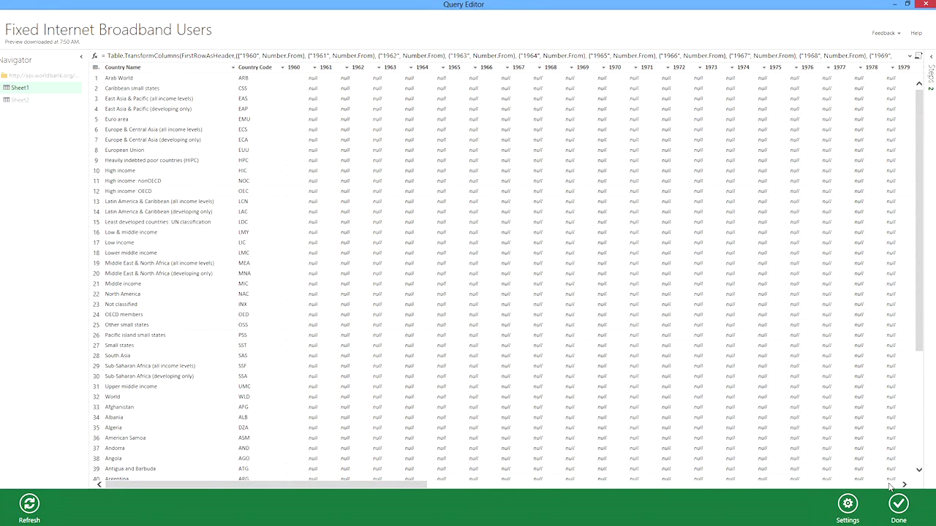
Unpivot all year columns from 1960 through 2012.
{"action": "left_click", "coordinate": [890, 487]}
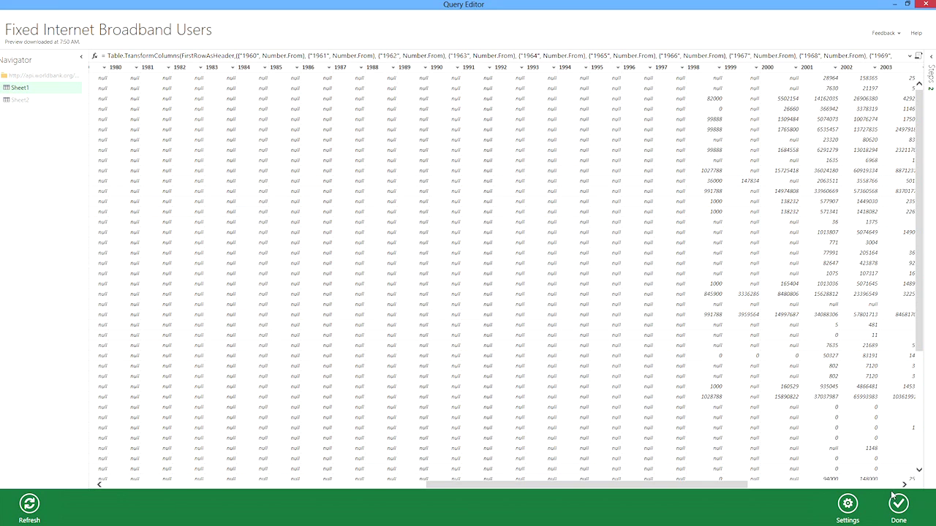
{"action": "left_click", "coordinate": [895, 487]}
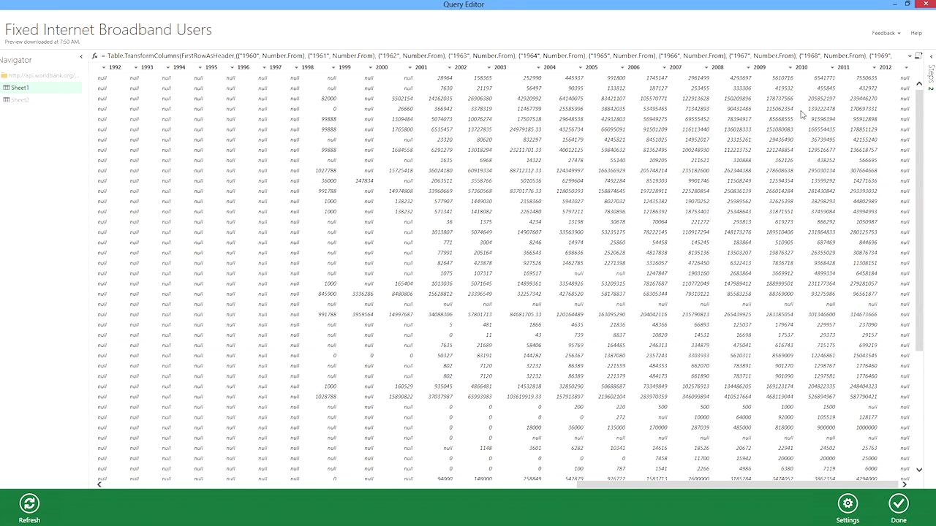
{"action": "left_click", "coordinate": [893, 68]}
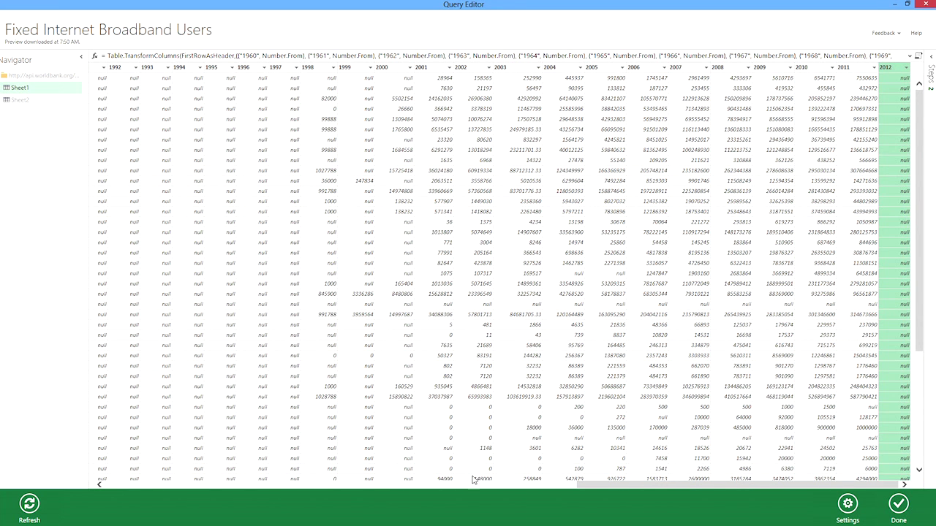
{"action": "scroll", "coordinate": [109, 487], "scroll_direction": "left", "scroll_amount": 15}
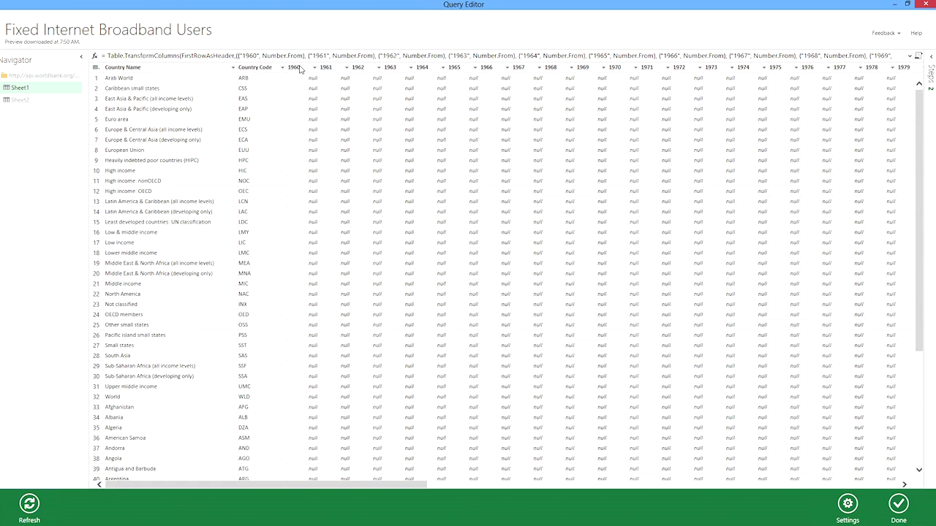
{"action": "left_click", "coordinate": [299, 67], "text": "shift"}
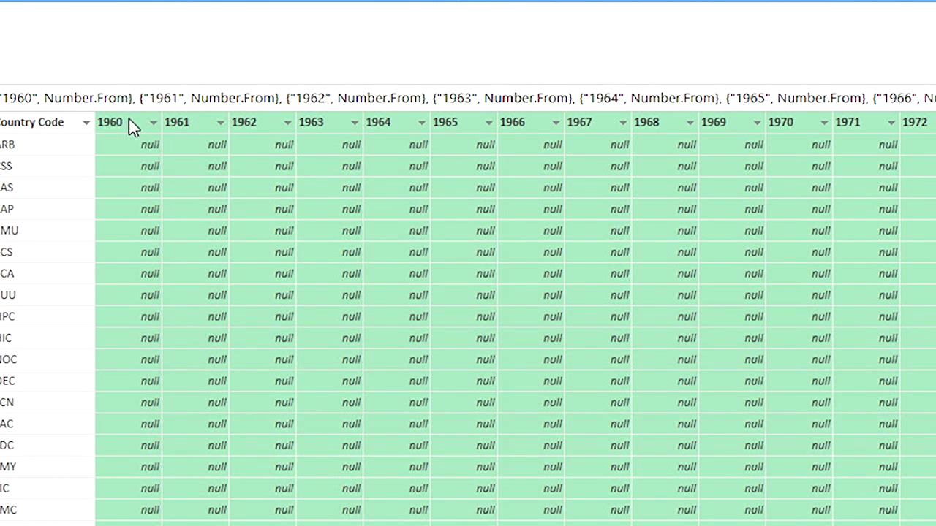
{"action": "right_click", "coordinate": [129, 118]}
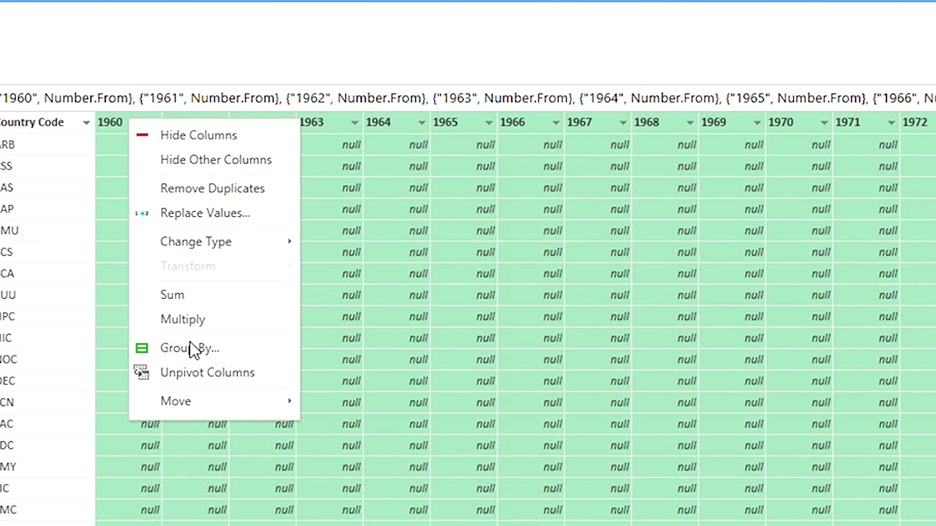
{"action": "left_click", "coordinate": [192, 373]}
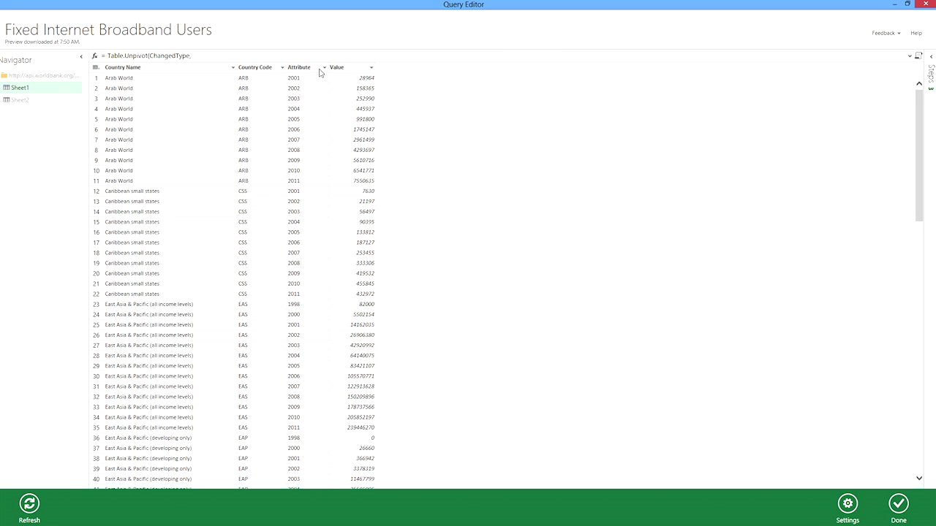
Rename the Attribute column to Year.
{"action": "double_click", "coordinate": [304, 68]}
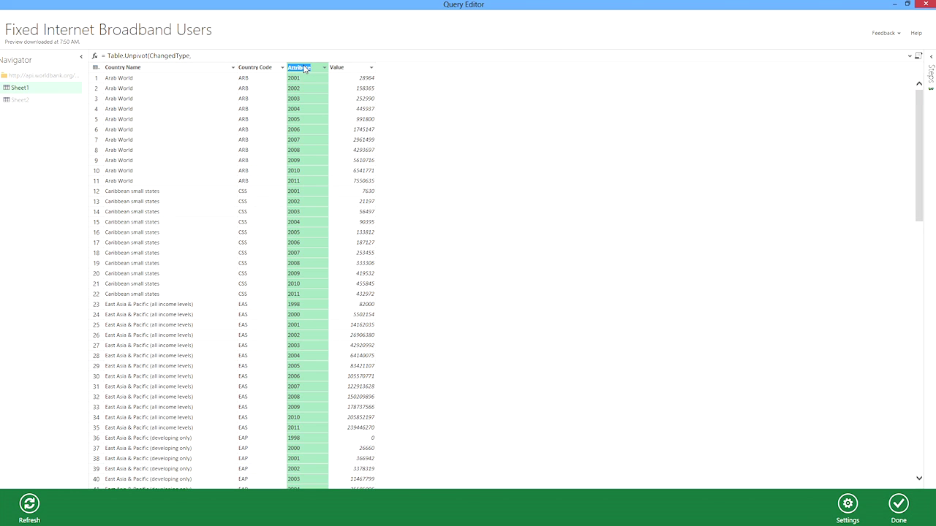
{"action": "type", "text": "Year"}
{"action": "key", "text": "Return"}
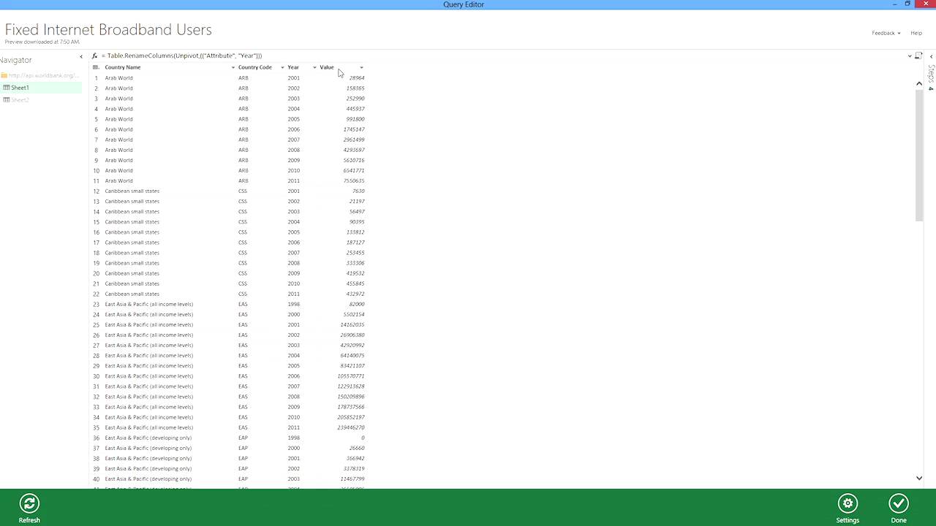
Rename the Value column to Fixed Broadband Users and expand the list of applied query steps.
{"action": "double_click", "coordinate": [339, 70]}
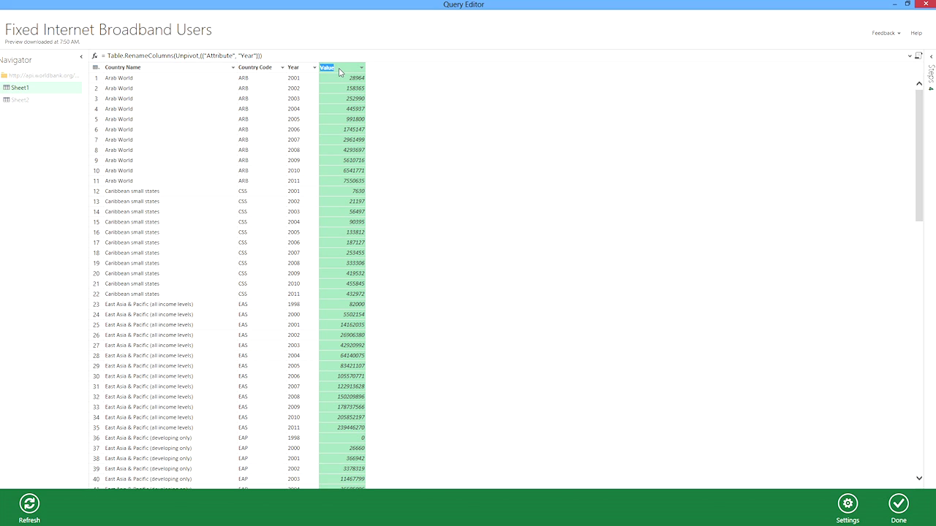
{"action": "type", "text": "Fixed Broadband Users"}
{"action": "key", "text": "Return"}
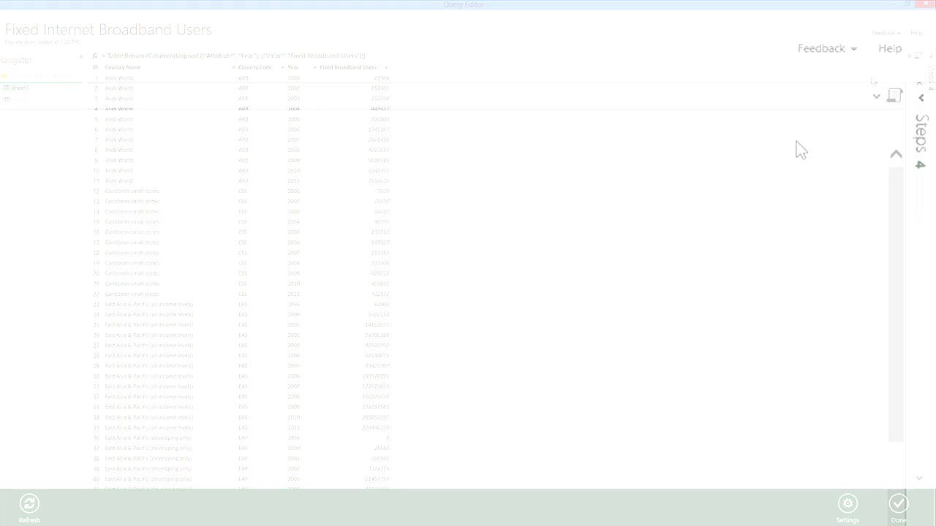
{"action": "left_click", "coordinate": [931, 59]}
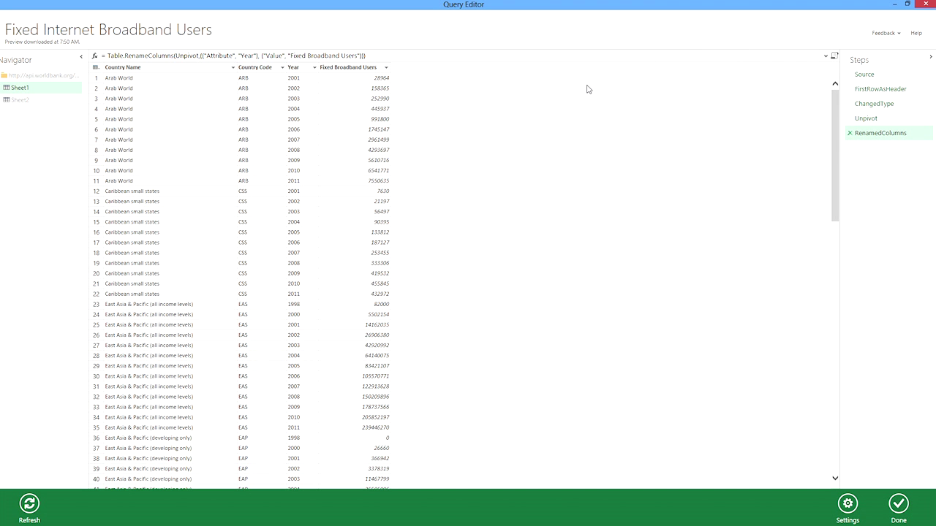
Finish editing the query, load the results to the worksheet and add them to the data model.
{"action": "left_click", "coordinate": [899, 504]}
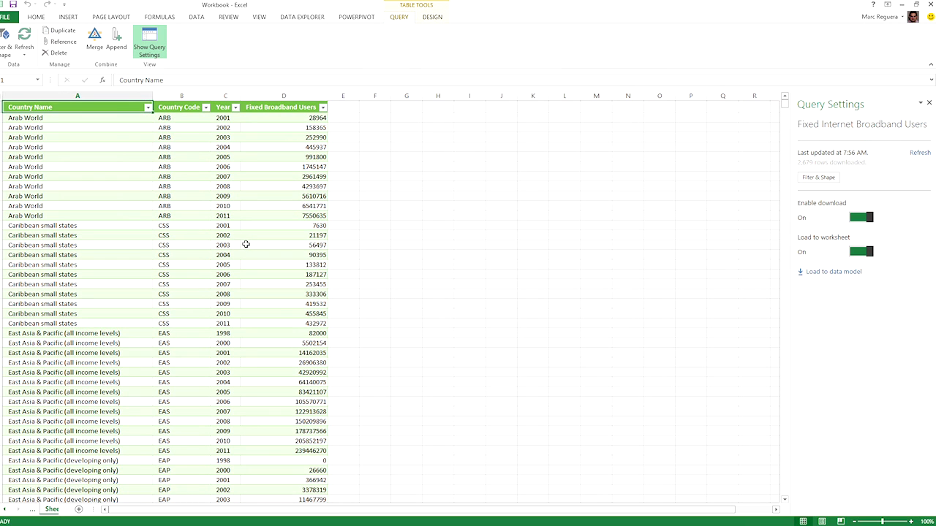
{"action": "left_click", "coordinate": [833, 272]}
{"action": "left_click", "coordinate": [830, 271]}
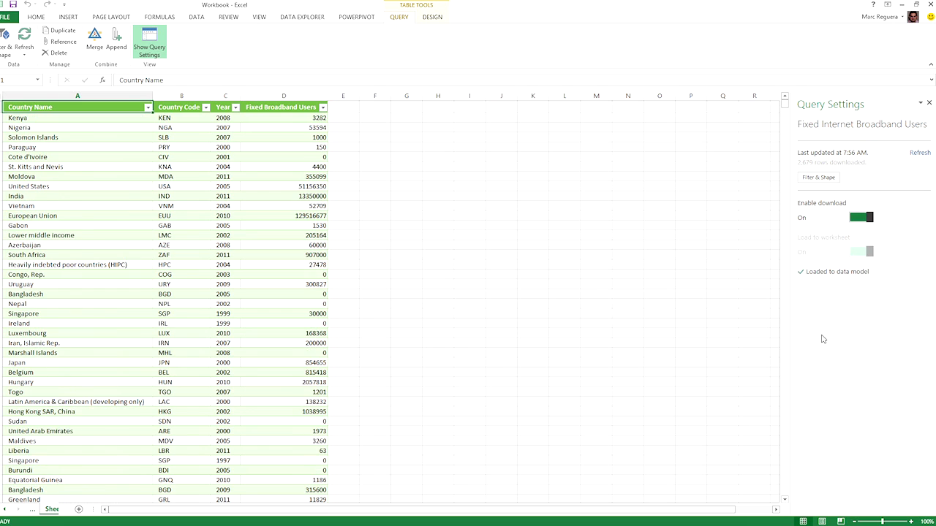
Open the Power Pivot data model and place the Fixed Internet Broadband Users table below CellPhones, slightly widened.
{"action": "left_click", "coordinate": [356, 17]}
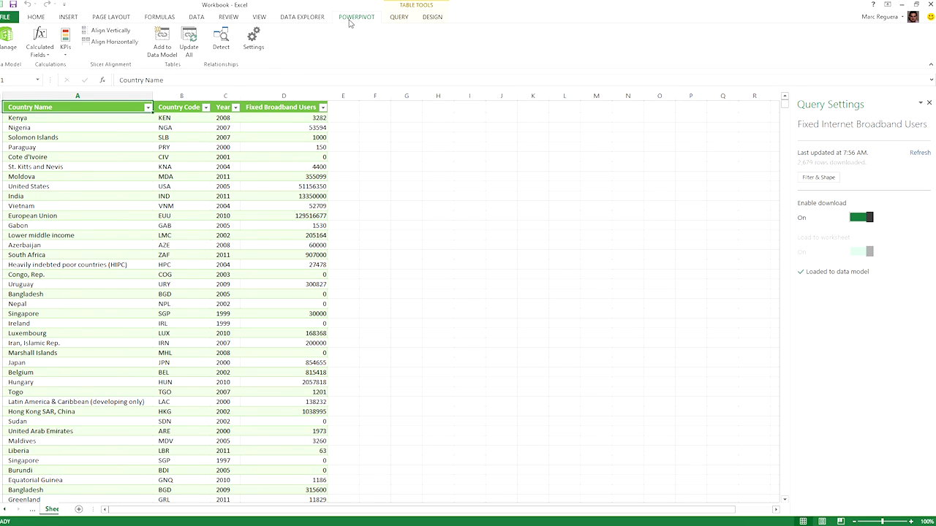
{"action": "left_click", "coordinate": [4, 46]}
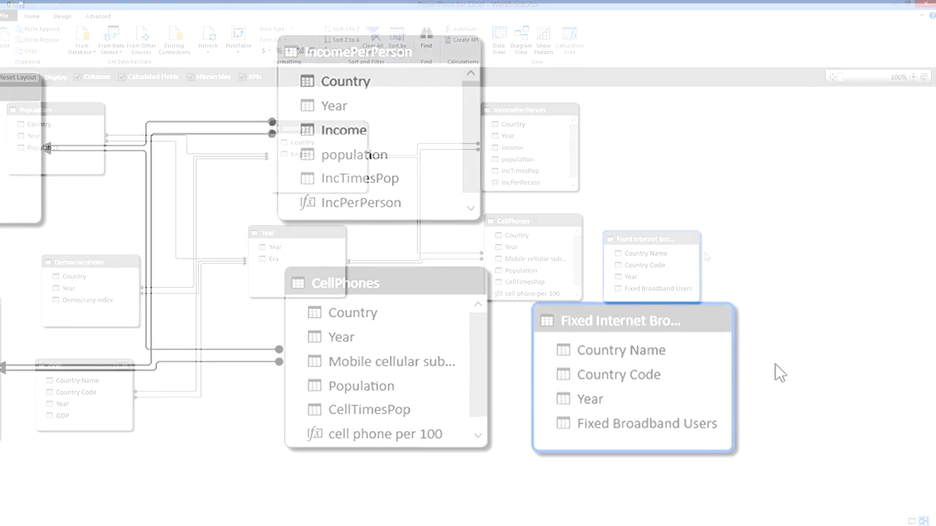
{"action": "left_click_drag", "start_coordinate": [656, 240], "coordinate": [575, 354]}
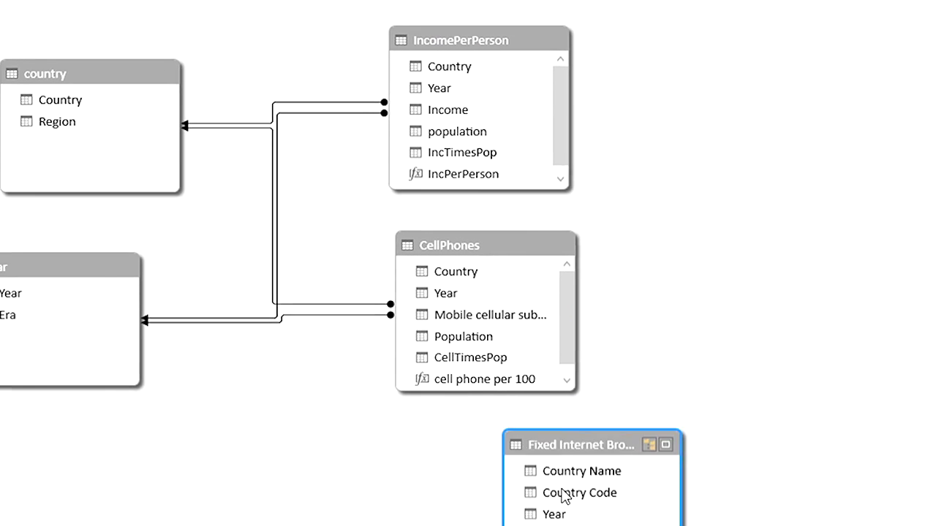
{"action": "left_click_drag", "start_coordinate": [562, 490], "coordinate": [446, 482]}
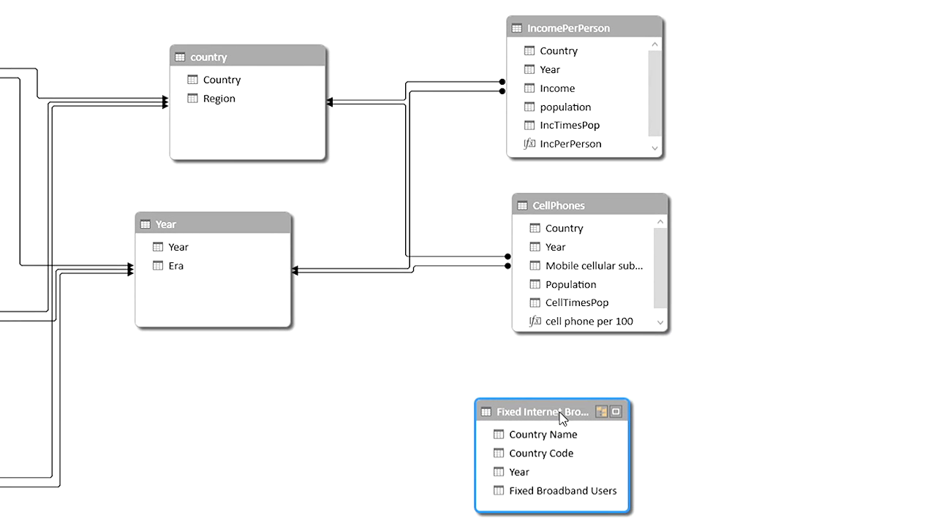
{"action": "left_click_drag", "start_coordinate": [628, 462], "coordinate": [642, 461]}
Relate the broadband table's Country Name to Country in the country table and its Year to Year in the Year table.
{"action": "left_click_drag", "start_coordinate": [536, 435], "coordinate": [232, 80]}
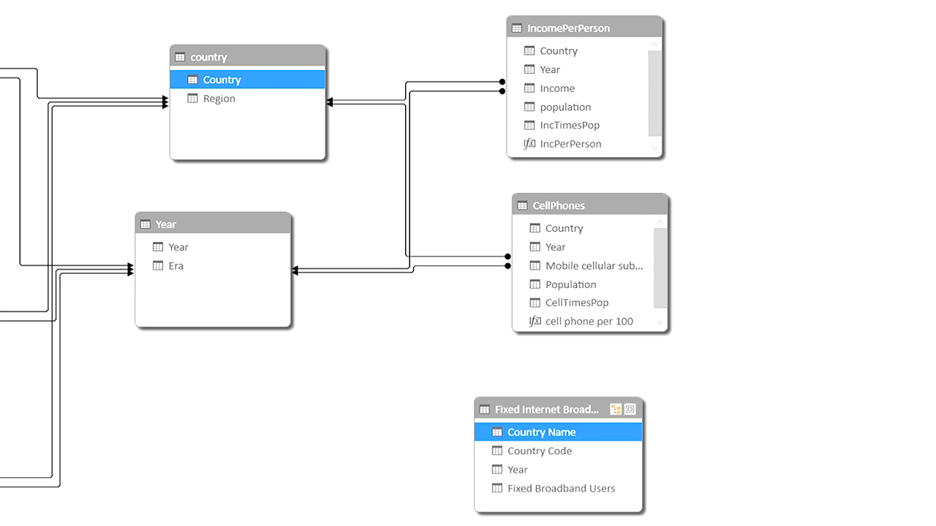
{"action": "left_click_drag", "start_coordinate": [556, 469], "coordinate": [191, 249]}
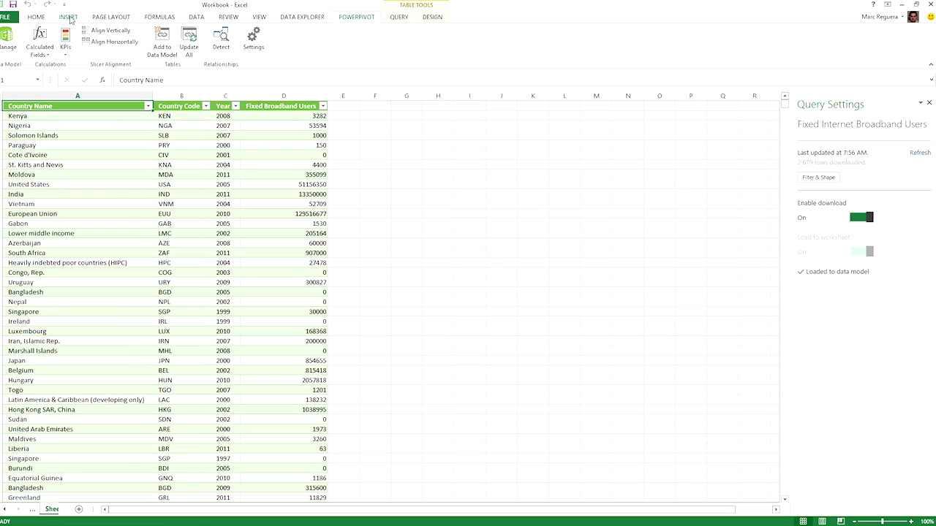
Insert a Power View sheet in the workbook and delete its default table and title placeholder.
{"action": "left_click", "coordinate": [69, 17]}
{"action": "left_click", "coordinate": [383, 41]}
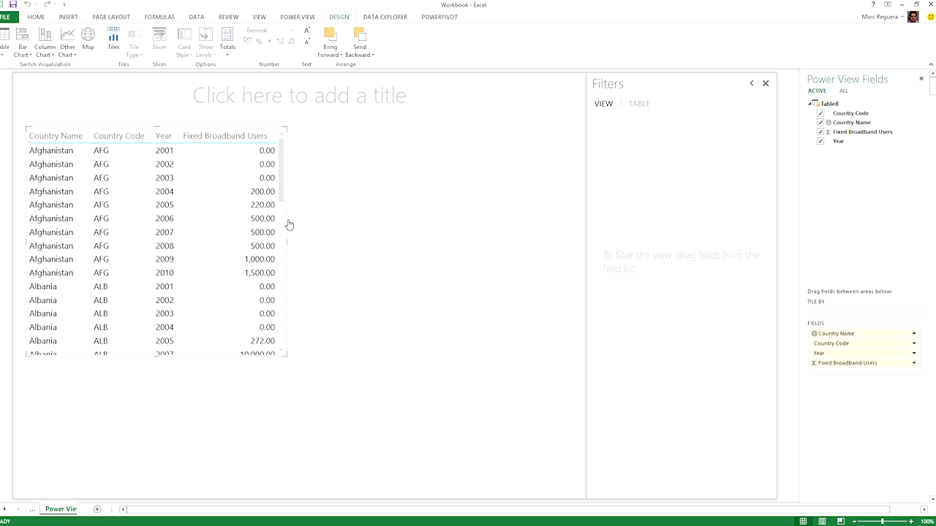
{"action": "key", "text": "Delete"}
{"action": "left_click", "coordinate": [358, 100]}
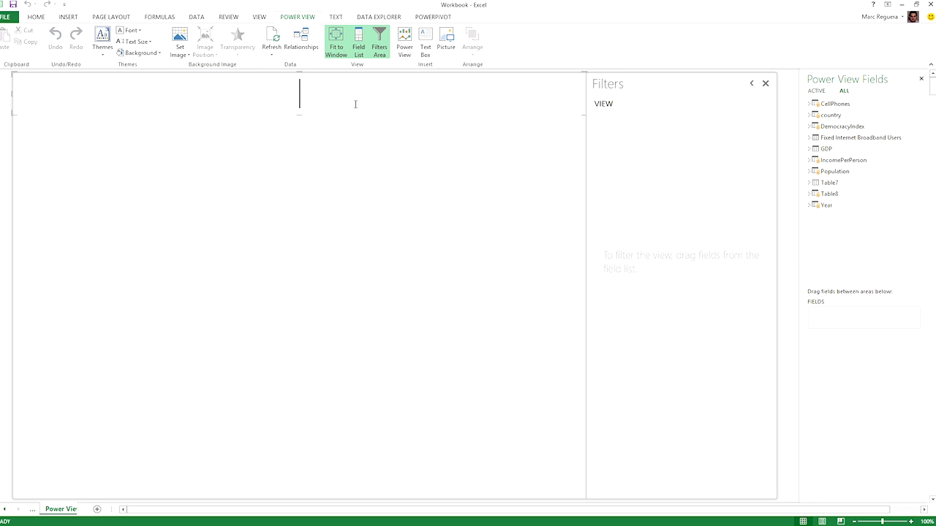
{"action": "key", "text": "Delete"}
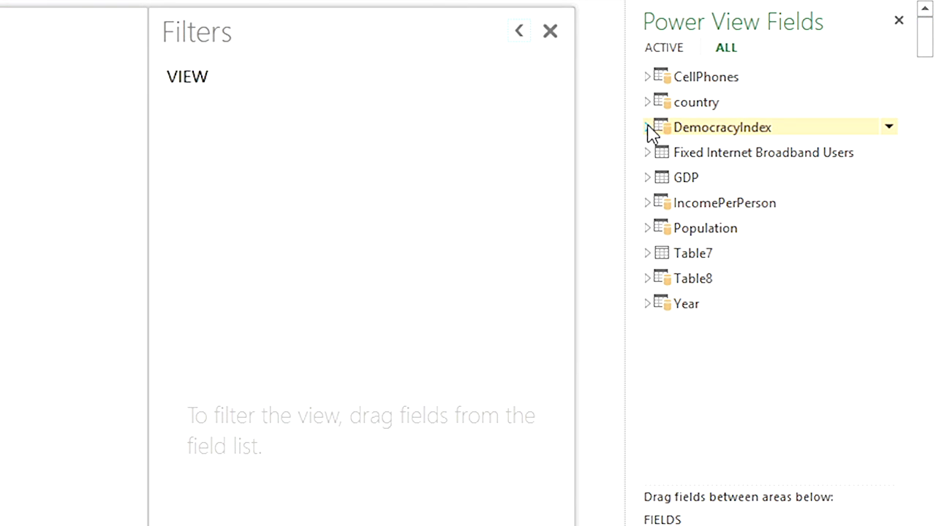
Add Democracy index from the DemocracyIndex table to the view and summarize it as Average.
{"action": "left_click", "coordinate": [647, 127]}
{"action": "left_click", "coordinate": [672, 170]}
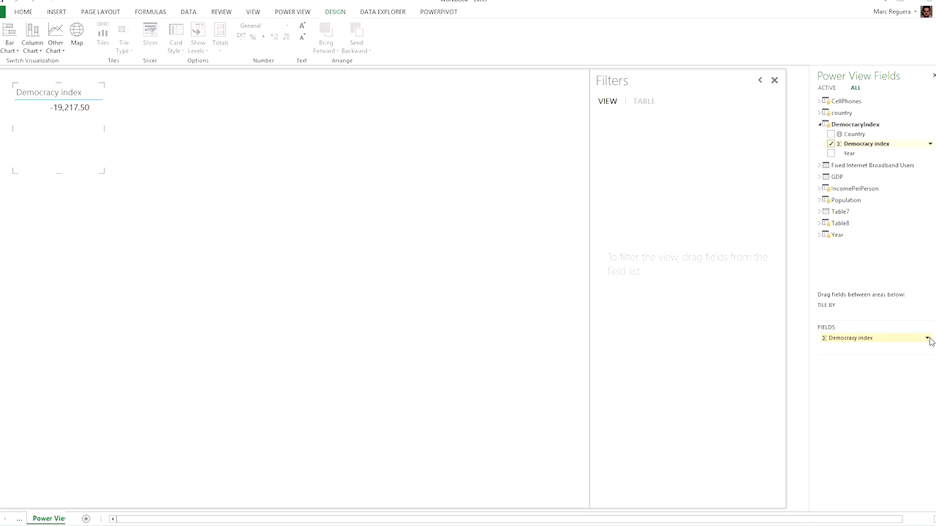
{"action": "left_click", "coordinate": [927, 339]}
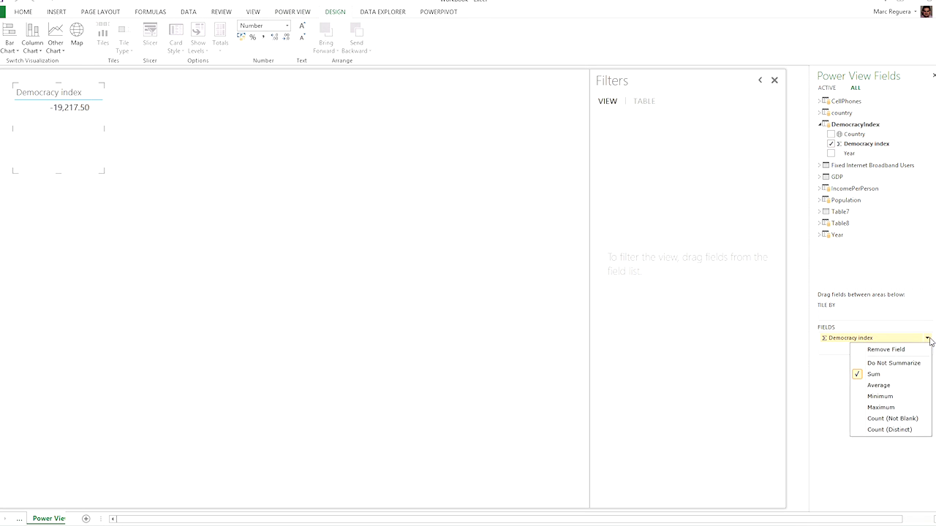
{"action": "left_click", "coordinate": [900, 386]}
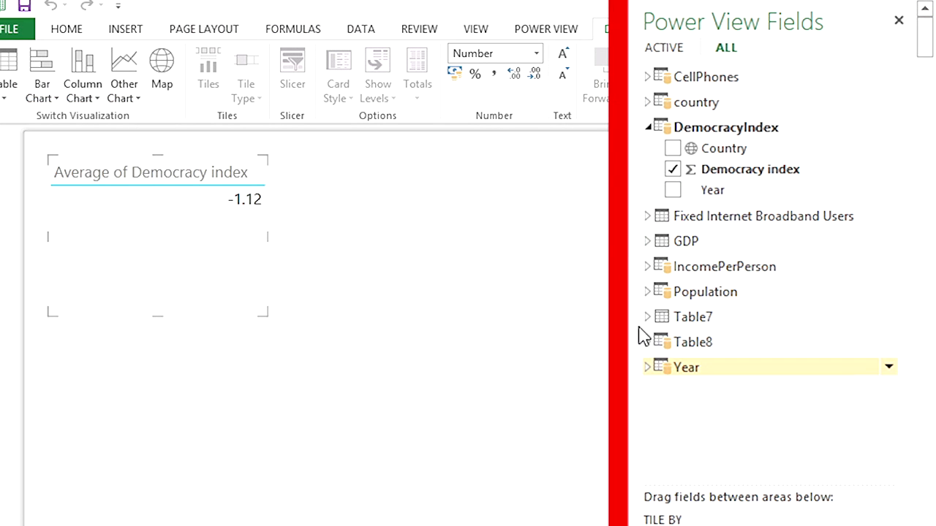
Add the GDP field, convert the table to a scatter chart and add Population as the bubble size.
{"action": "left_click", "coordinate": [648, 242]}
{"action": "left_click", "coordinate": [672, 304]}
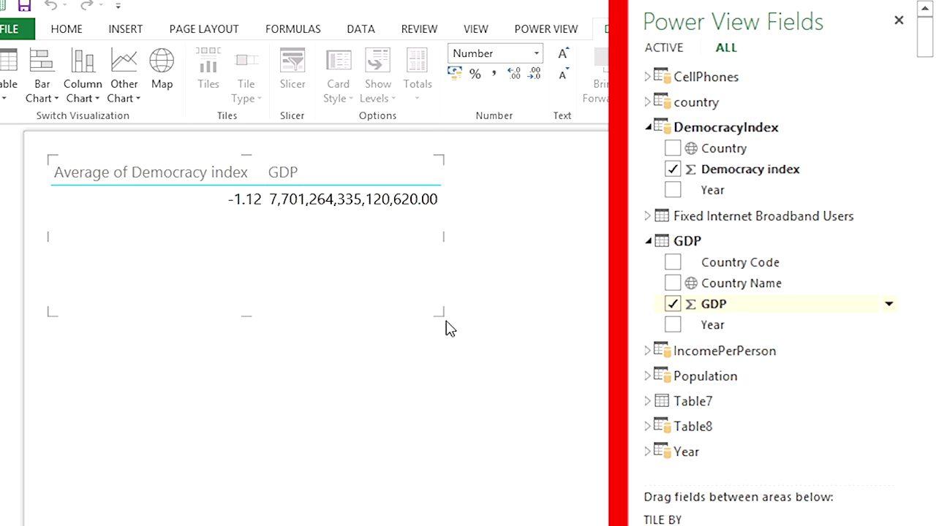
{"action": "left_click", "coordinate": [135, 100]}
{"action": "left_click", "coordinate": [137, 141]}
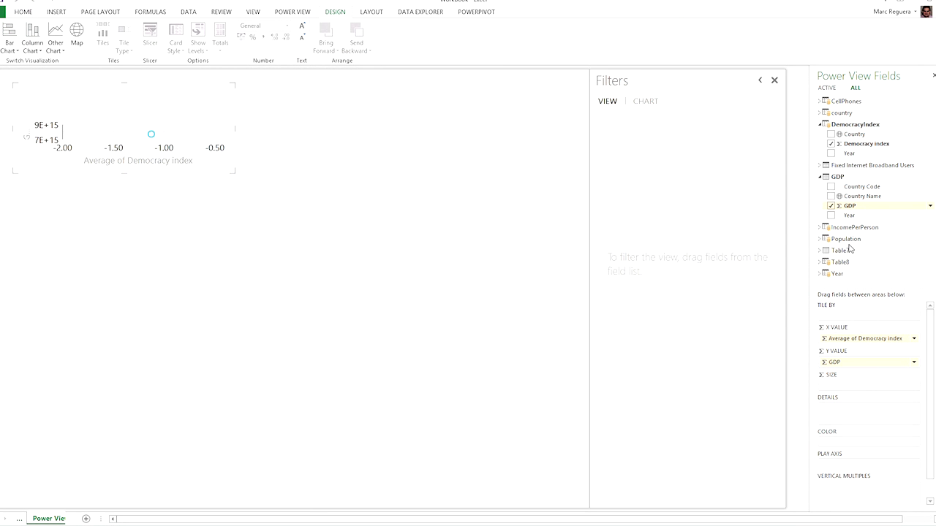
{"action": "left_click", "coordinate": [820, 239]}
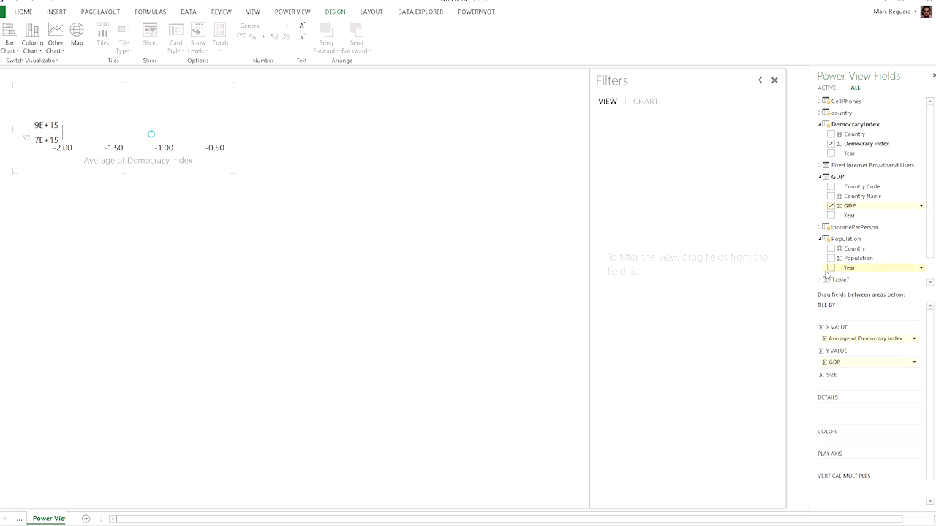
{"action": "left_click", "coordinate": [831, 258]}
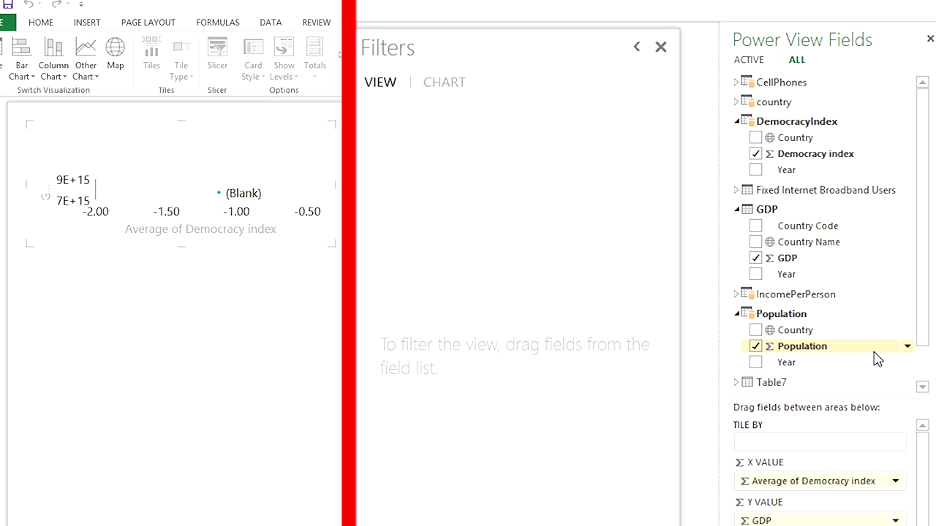
Filter the view by Region from the country table, including every region except (Blank), and collapse the filter.
{"action": "left_click", "coordinate": [737, 102]}
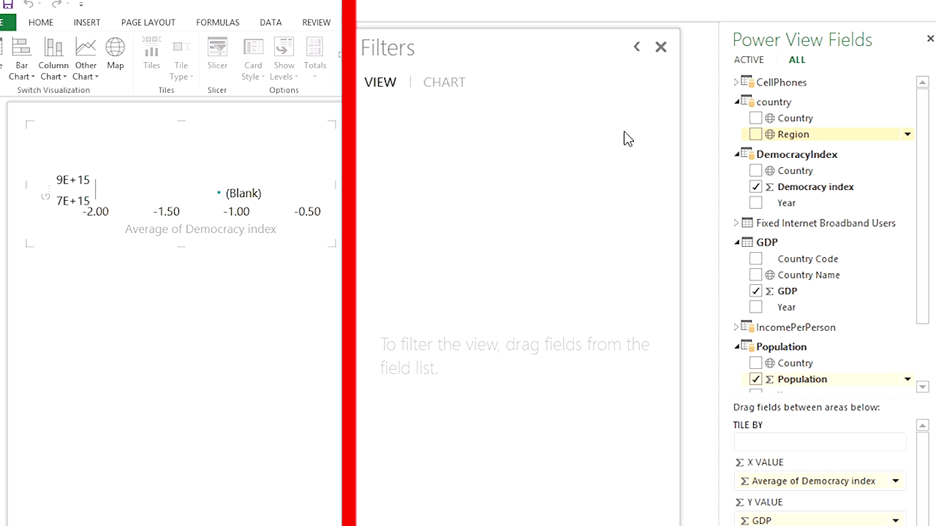
{"action": "left_click_drag", "start_coordinate": [435, 132], "coordinate": [395, 199]}
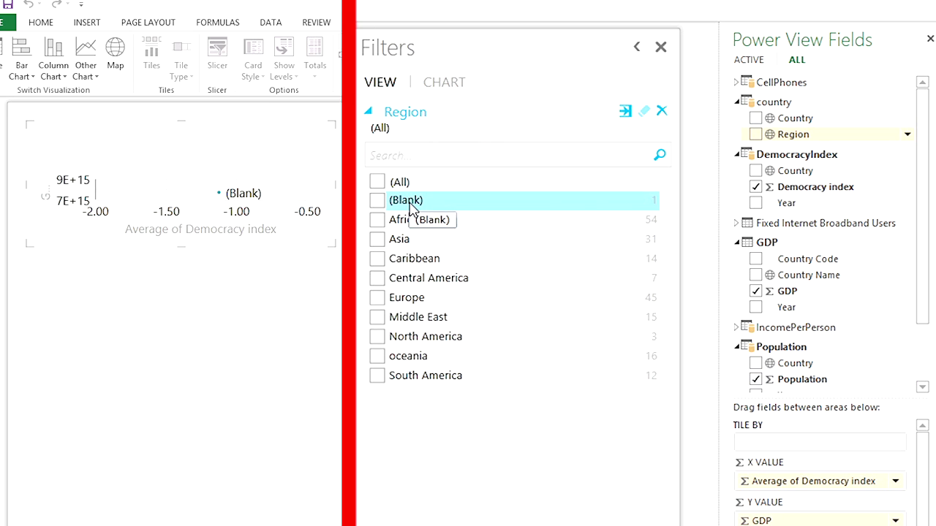
{"action": "left_click", "coordinate": [377, 183]}
{"action": "left_click", "coordinate": [377, 202]}
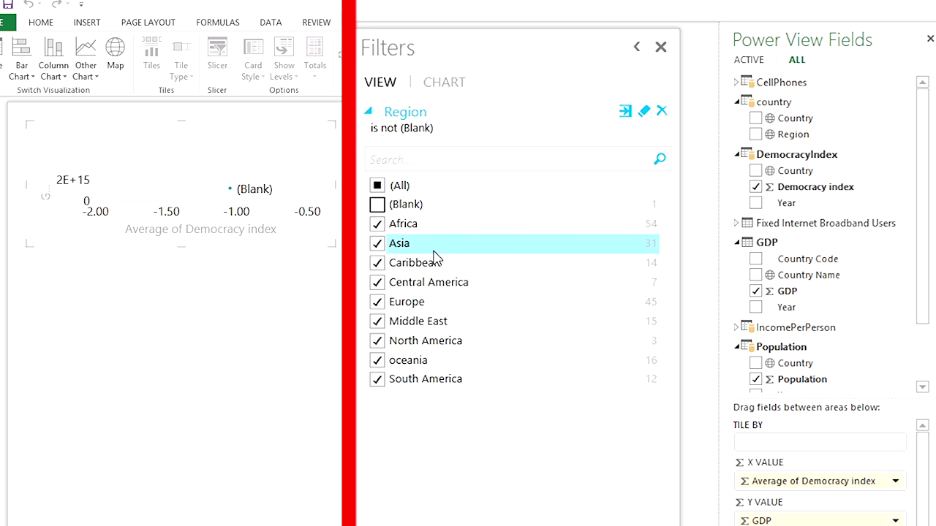
{"action": "left_click", "coordinate": [400, 131]}
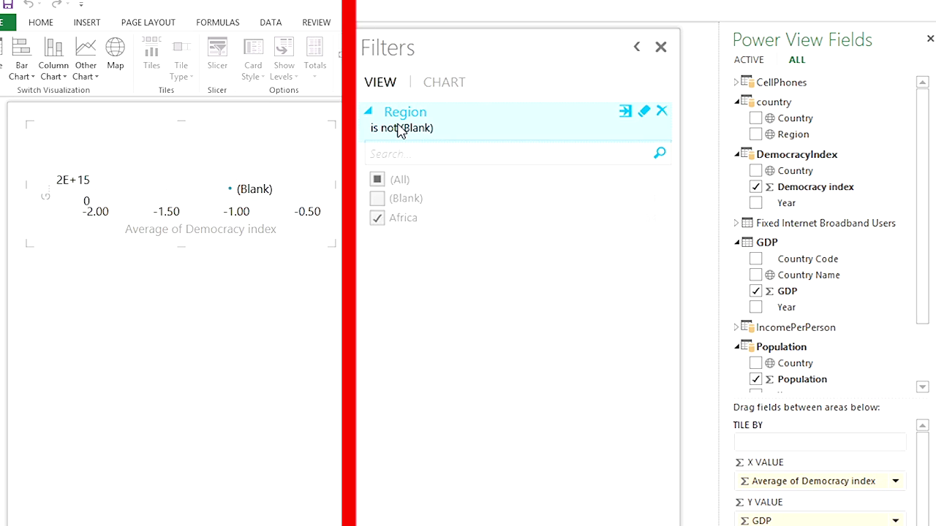
Filter the view by Era from the Year table to 1981 to 1990, 1991 to 2000 and 2001 to 2011.
{"action": "left_click", "coordinate": [922, 389]}
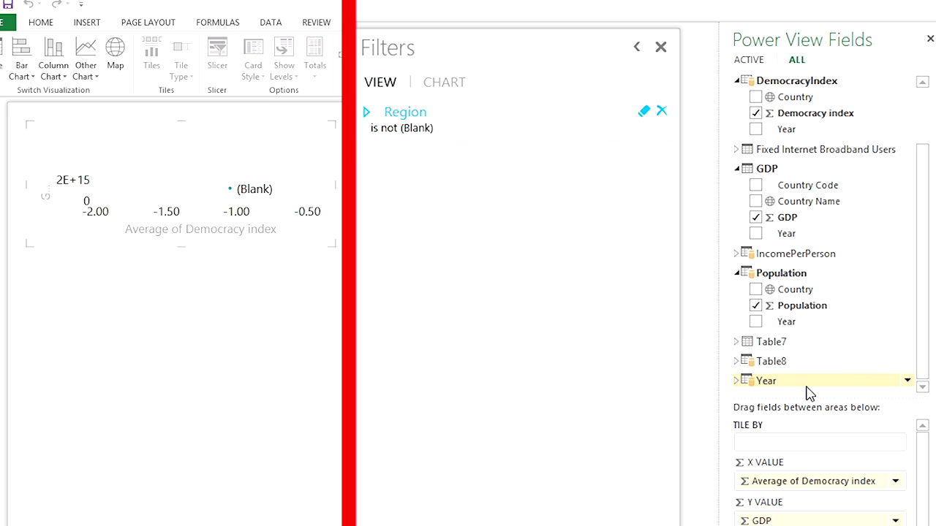
{"action": "left_click", "coordinate": [737, 382]}
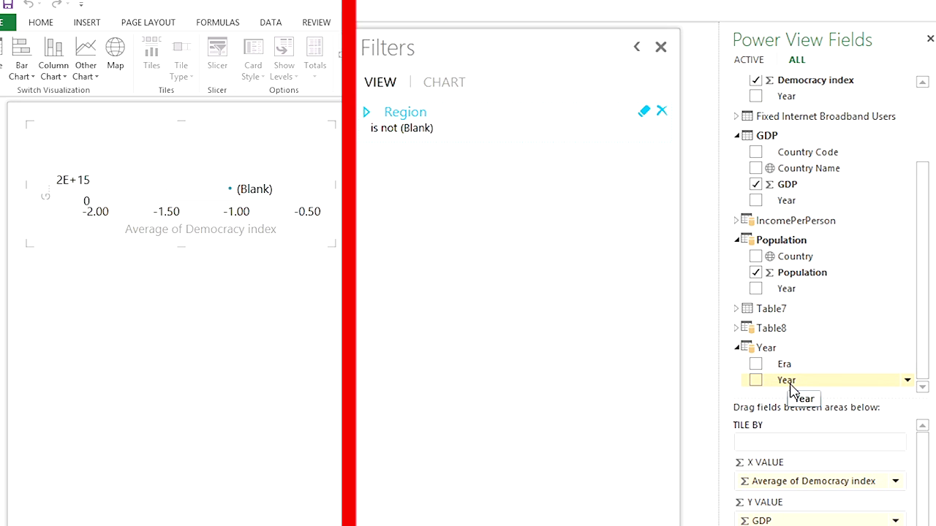
{"action": "left_click_drag", "start_coordinate": [786, 366], "coordinate": [435, 264]}
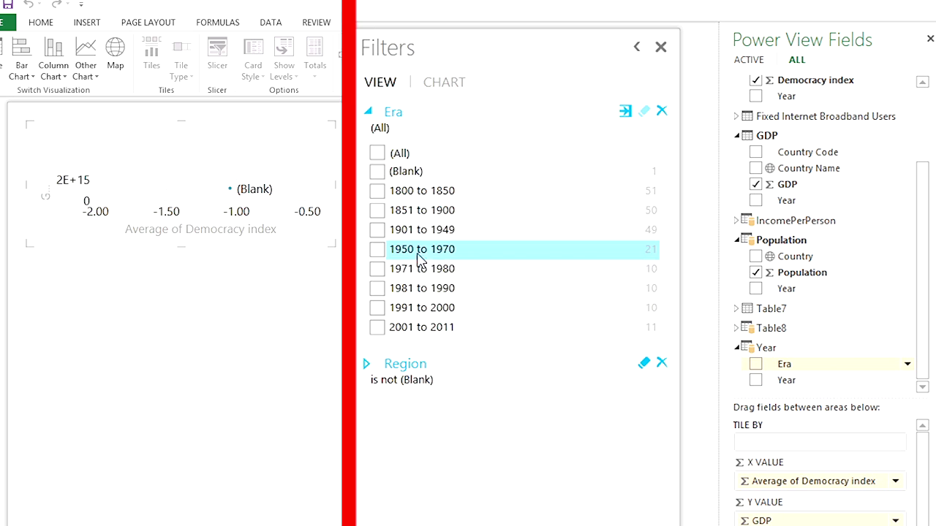
{"action": "left_click", "coordinate": [377, 288]}
{"action": "left_click", "coordinate": [377, 309]}
{"action": "left_click", "coordinate": [378, 328]}
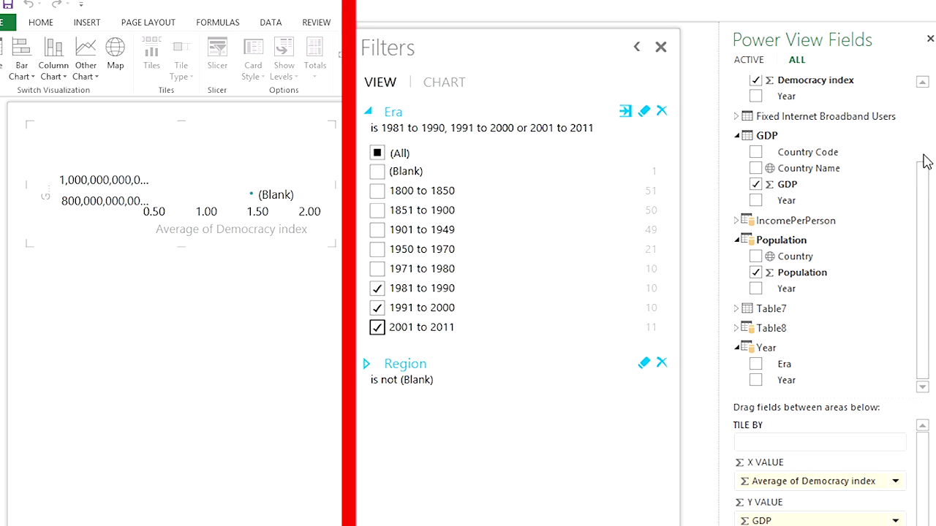
Add Country from the country table as the chart's details and Year from the Year table as its play axis.
{"action": "left_click", "coordinate": [924, 116]}
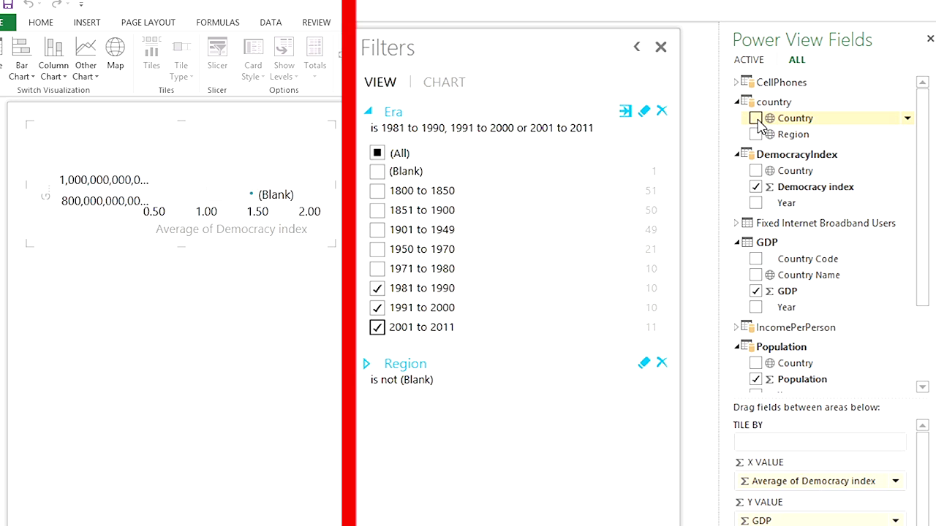
{"action": "left_click", "coordinate": [757, 120]}
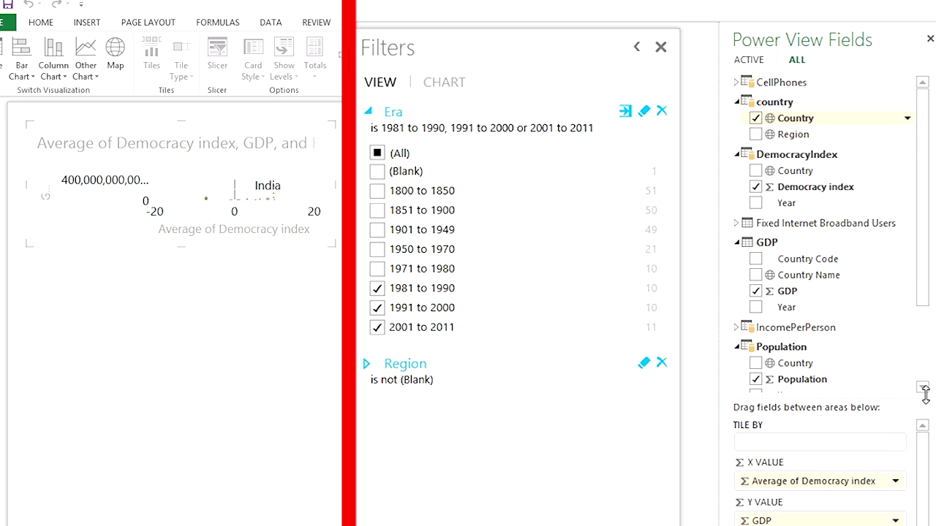
{"action": "scroll", "coordinate": [923, 376], "scroll_direction": "down", "scroll_amount": 3}
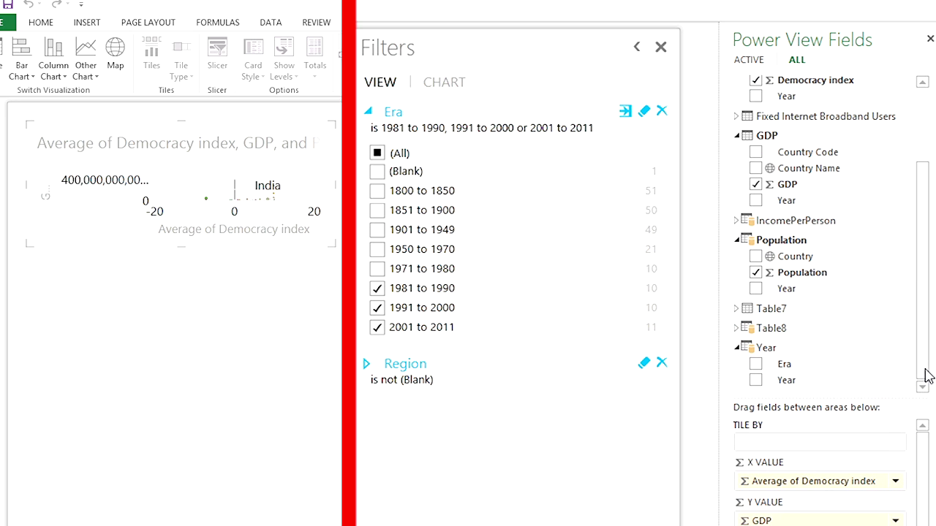
{"action": "left_click", "coordinate": [755, 381]}
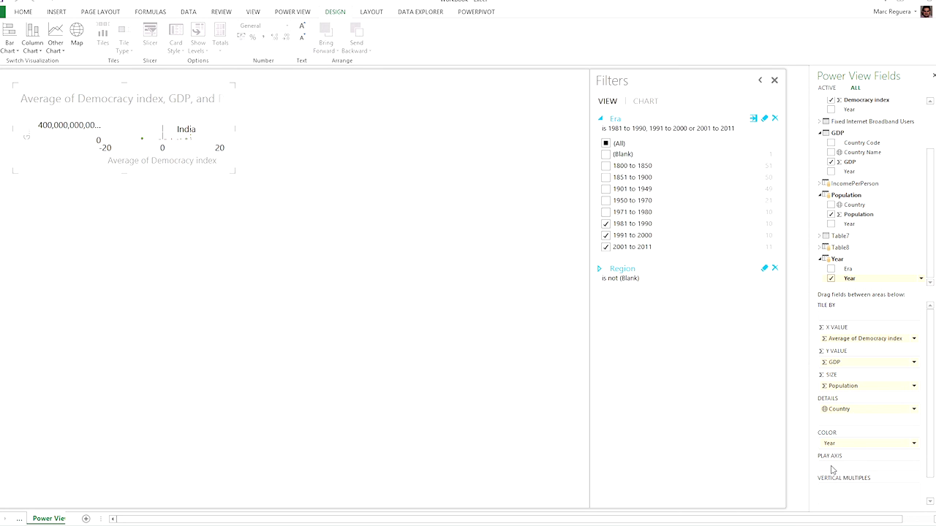
{"action": "left_click_drag", "start_coordinate": [851, 446], "coordinate": [841, 472]}
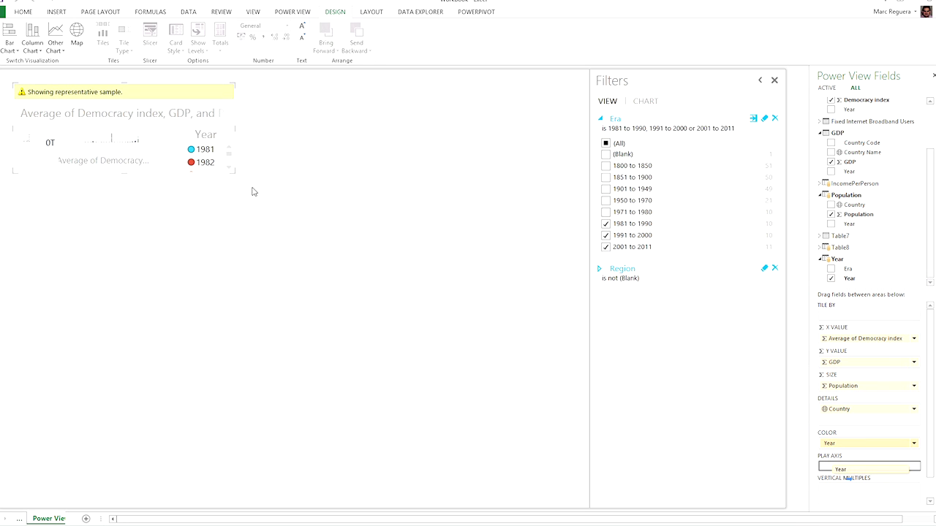
Enlarge the scatter chart to fill the whole view canvas and collapse the Era filter.
{"action": "left_click_drag", "start_coordinate": [233, 176], "coordinate": [482, 462]}
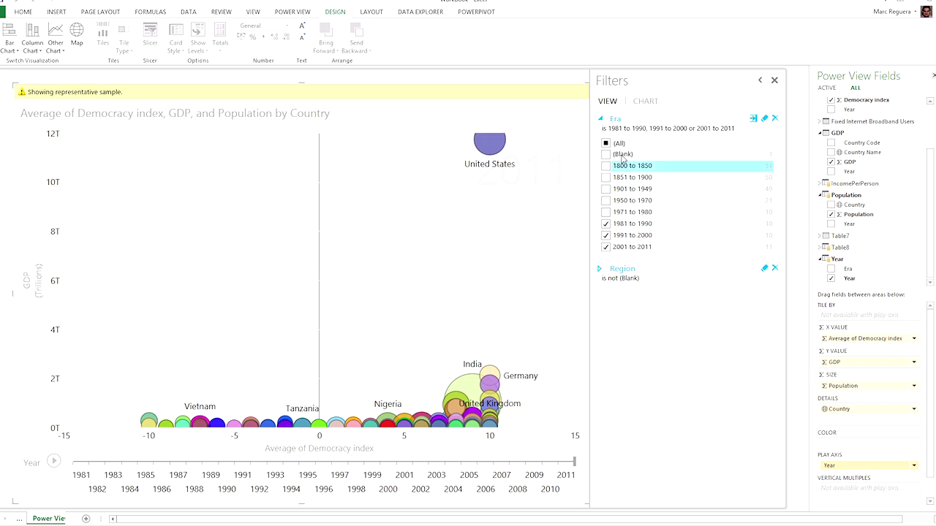
{"action": "left_click", "coordinate": [599, 119]}
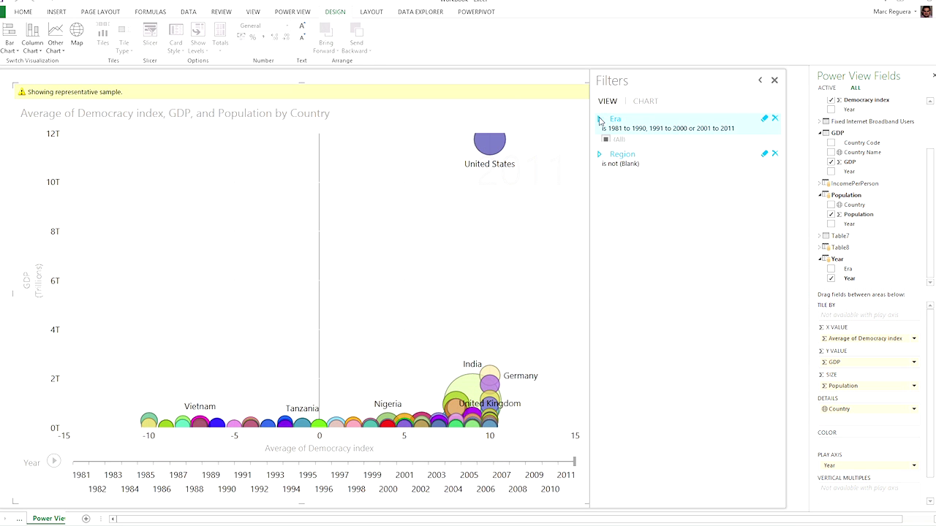
{"action": "left_click", "coordinate": [13, 83]}
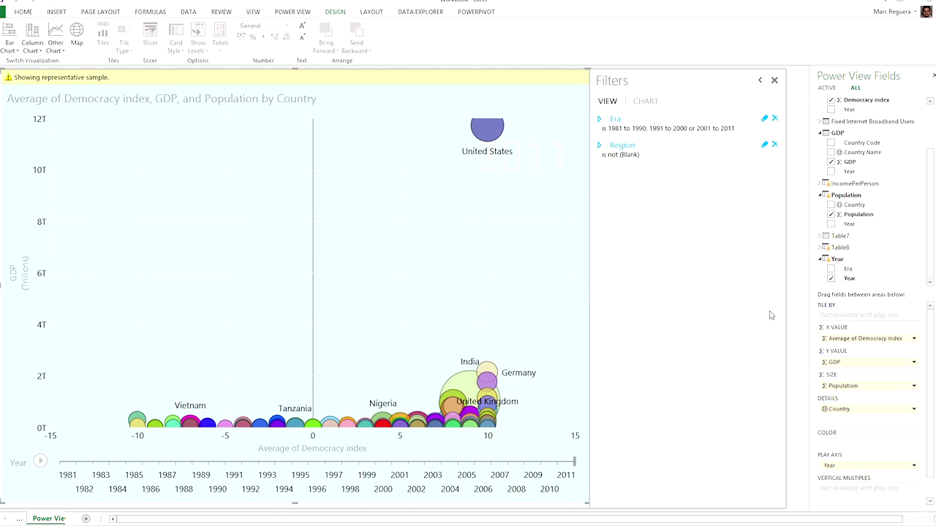
Replace Country with Region from the country table as the scatter chart's details and play the animation over the years.
{"action": "left_click_drag", "start_coordinate": [852, 409], "coordinate": [885, 253]}
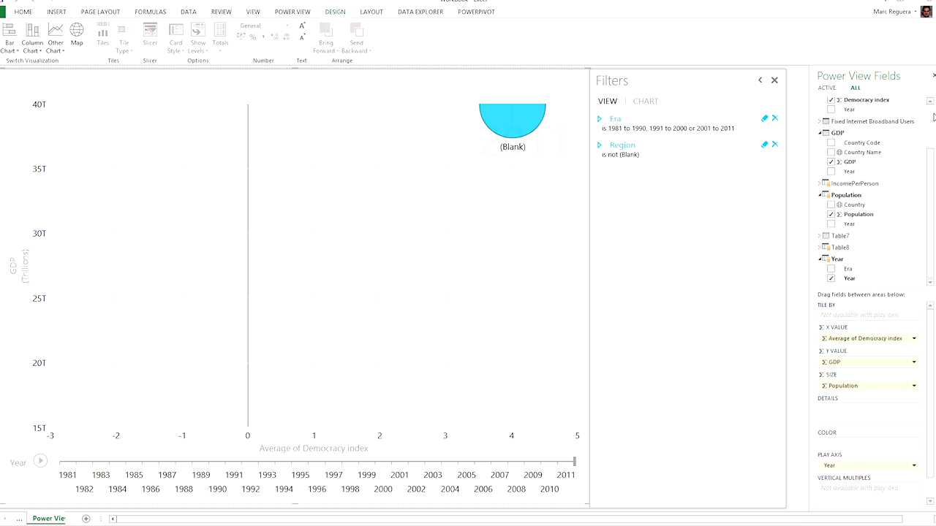
{"action": "scroll", "coordinate": [933, 117], "scroll_direction": "up", "scroll_amount": 2}
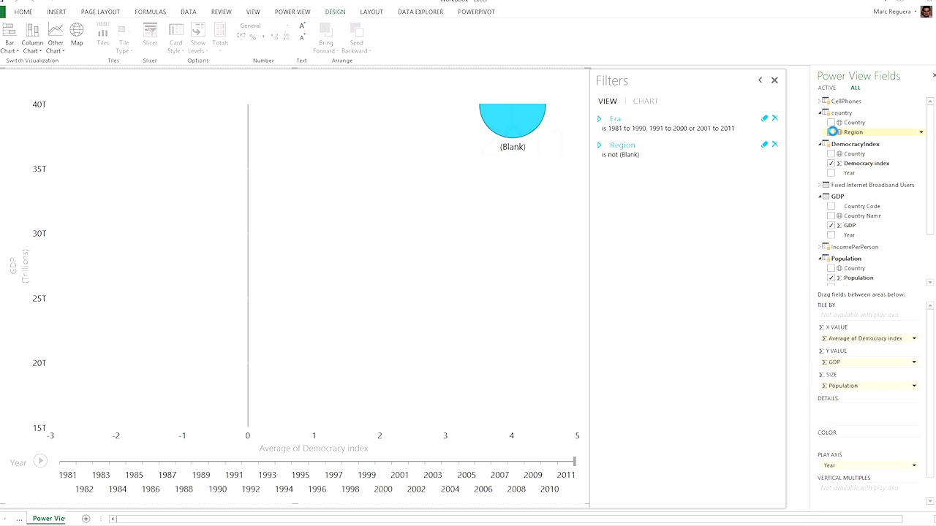
{"action": "left_click", "coordinate": [831, 133]}
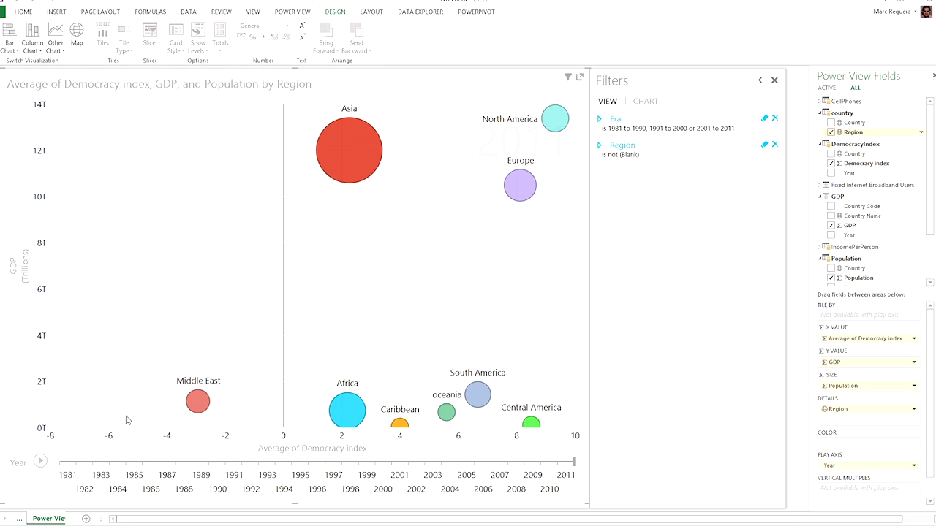
{"action": "left_click", "coordinate": [42, 462]}
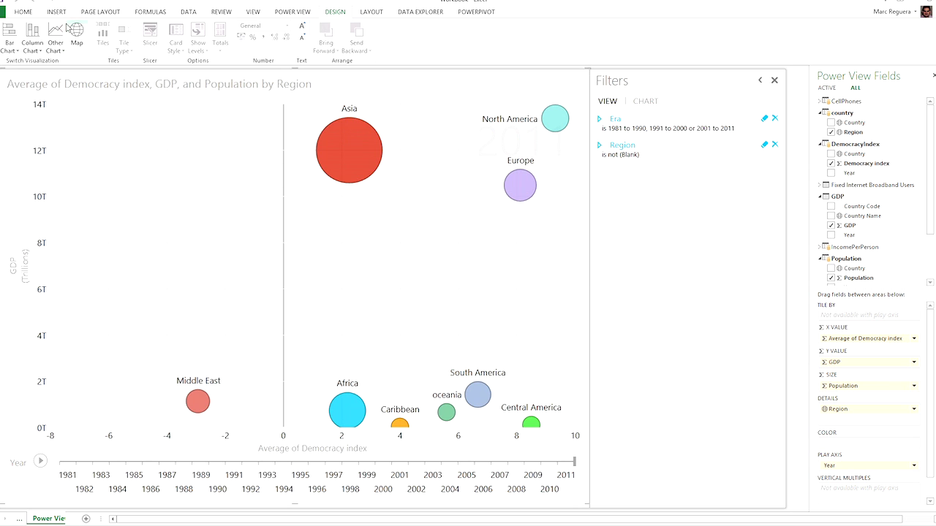
Insert a new Power View sheet and create a map of Population by Country, taking Country from the country table.
{"action": "left_click", "coordinate": [57, 13]}
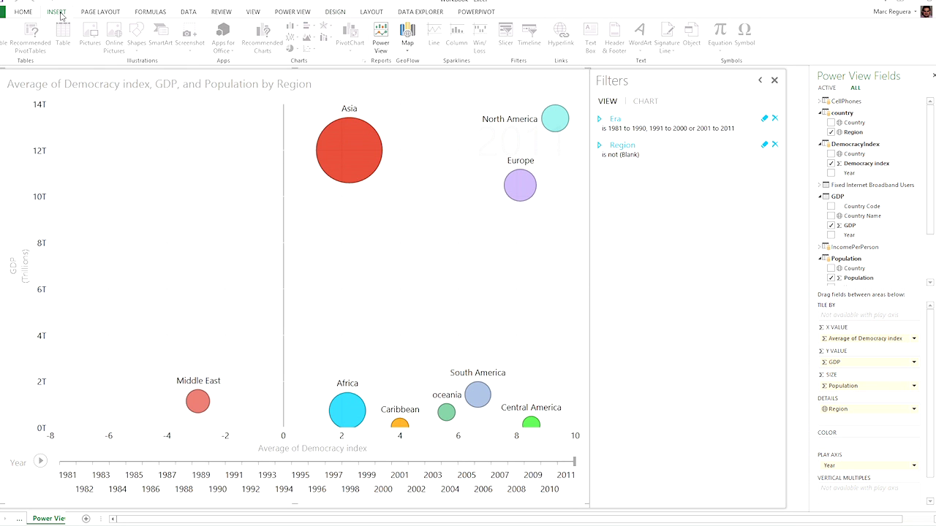
{"action": "left_click", "coordinate": [383, 46]}
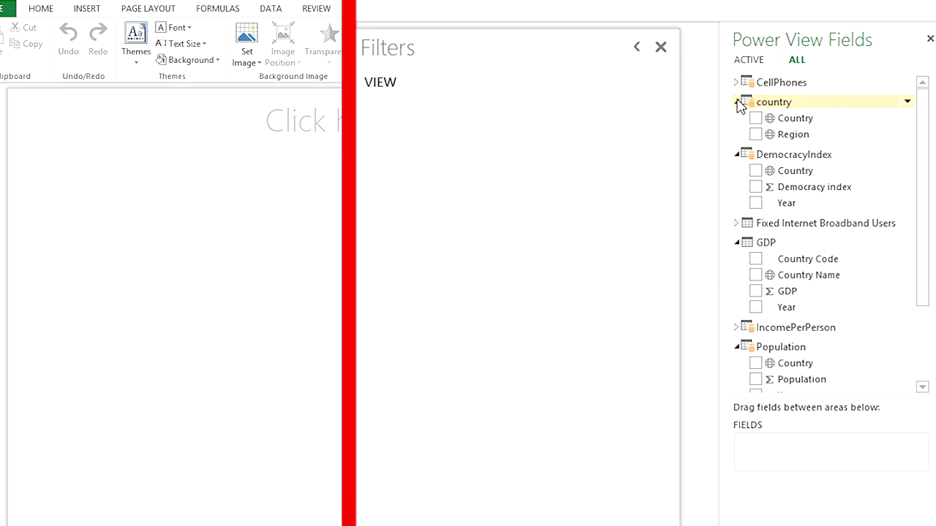
{"action": "left_click", "coordinate": [756, 118]}
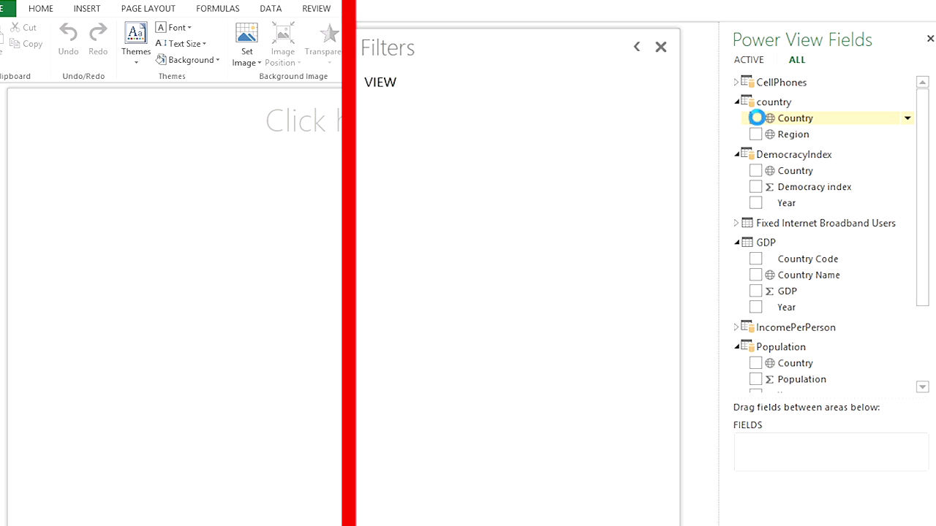
{"action": "left_click", "coordinate": [756, 380]}
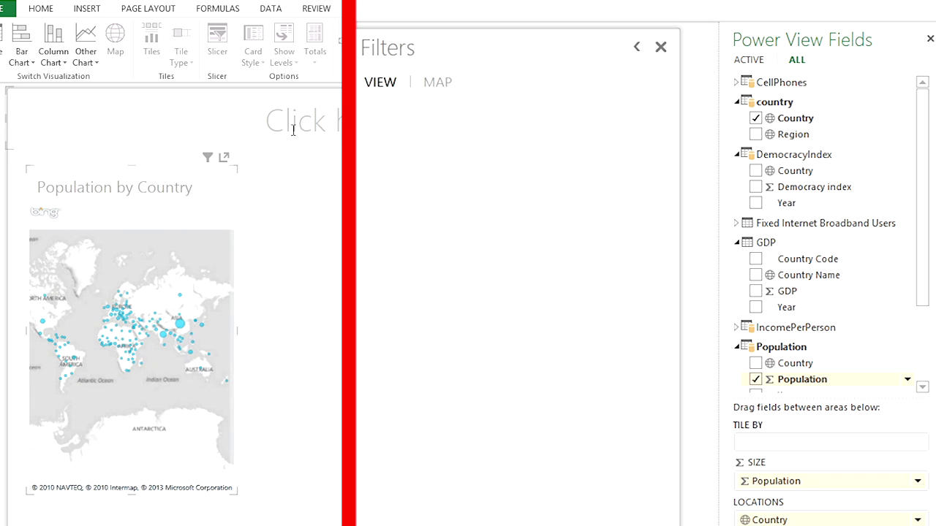
Move the population map to the upper-left corner of the view canvas and enlarge it.
{"action": "left_click", "coordinate": [291, 148]}
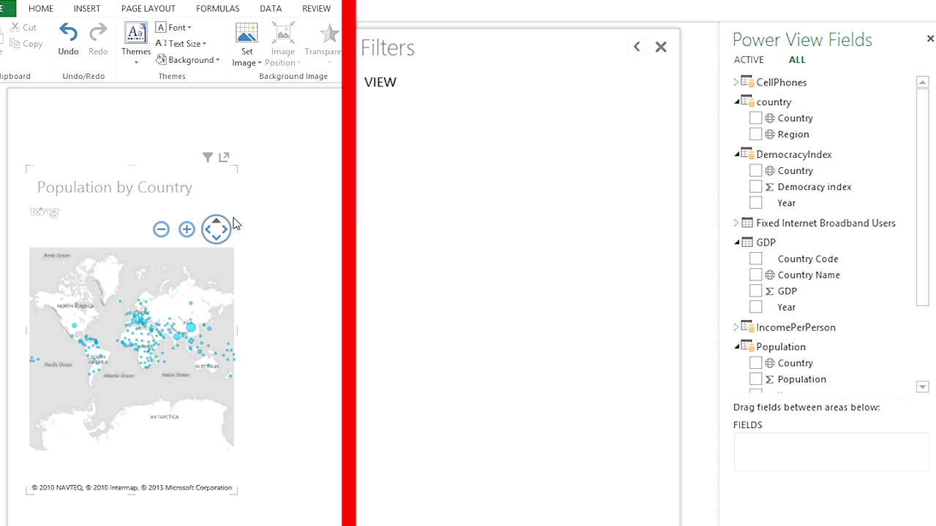
{"action": "left_click", "coordinate": [236, 219]}
{"action": "left_click_drag", "start_coordinate": [236, 204], "coordinate": [160, 102]}
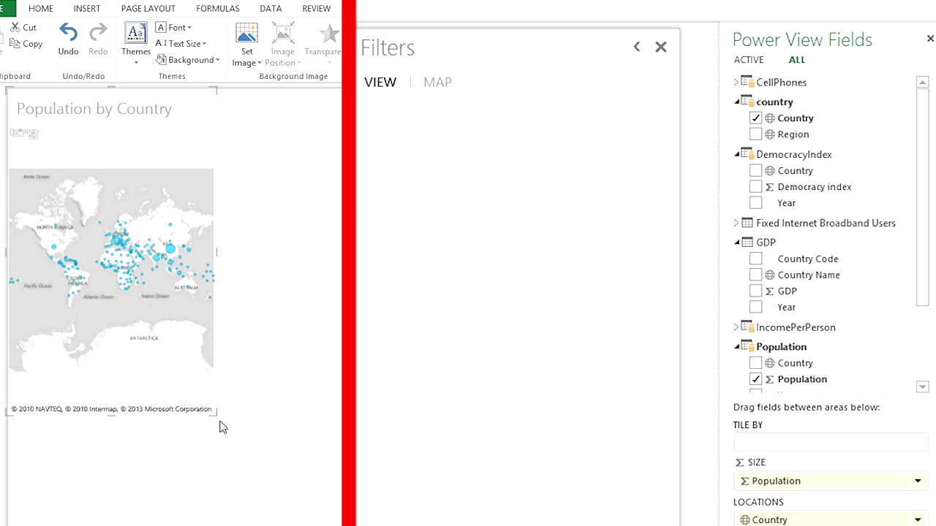
{"action": "left_click_drag", "start_coordinate": [215, 414], "coordinate": [333, 462]}
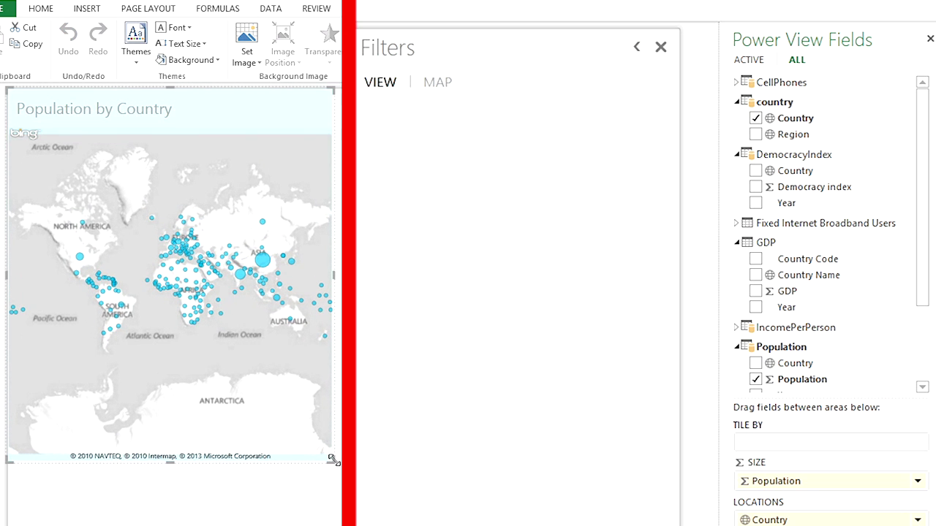
Filter only the map by Year from the Year table to 2011 and collapse the filter.
{"action": "left_click", "coordinate": [439, 84]}
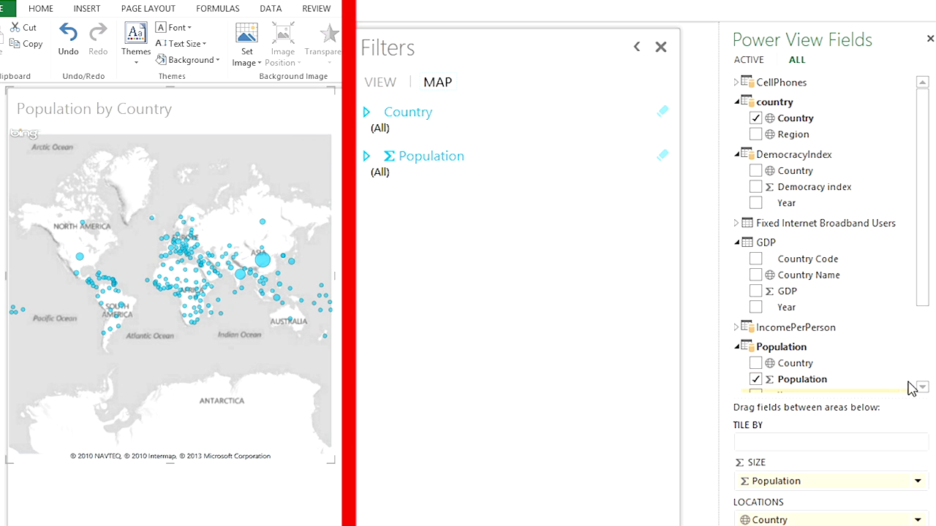
{"action": "scroll", "coordinate": [914, 380], "scroll_direction": "down", "scroll_amount": 3}
{"action": "left_click_drag", "start_coordinate": [788, 351], "coordinate": [424, 176]}
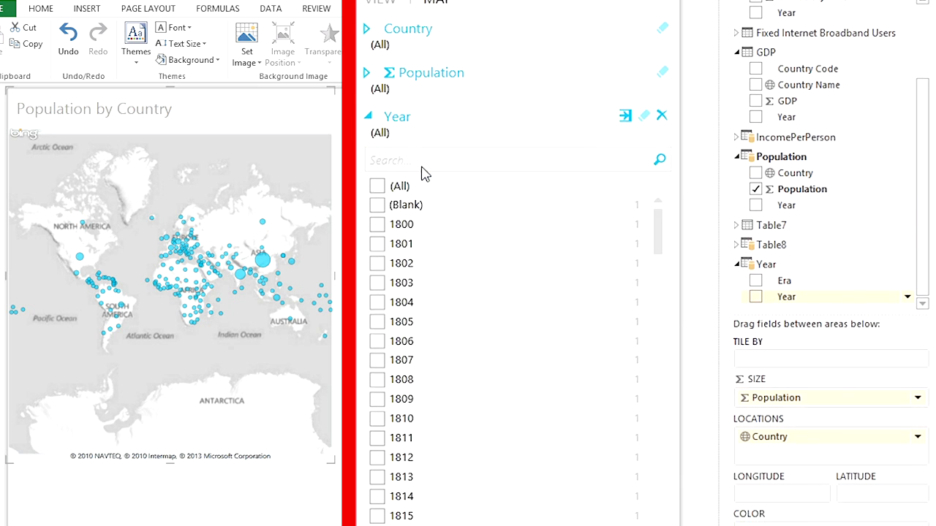
{"action": "left_click_drag", "start_coordinate": [658, 218], "coordinate": [663, 525]}
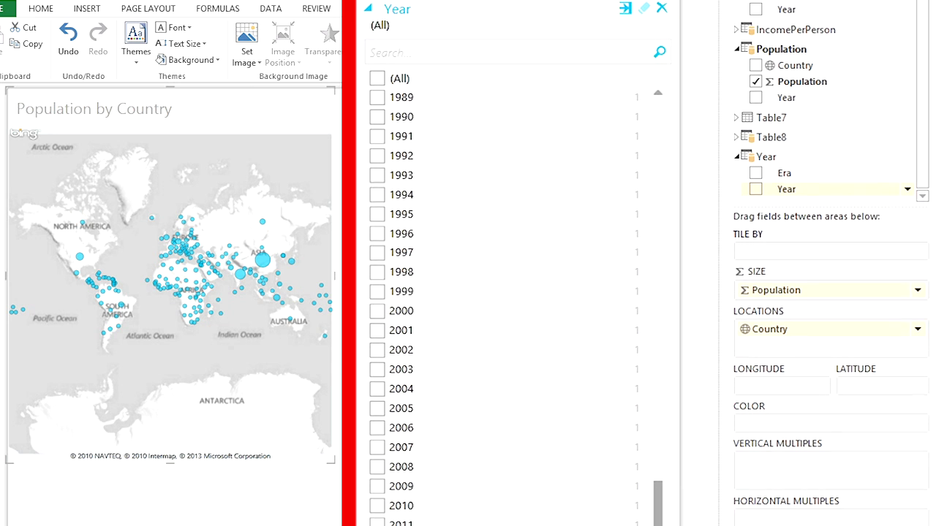
{"action": "left_click", "coordinate": [378, 514]}
{"action": "left_click", "coordinate": [403, 17]}
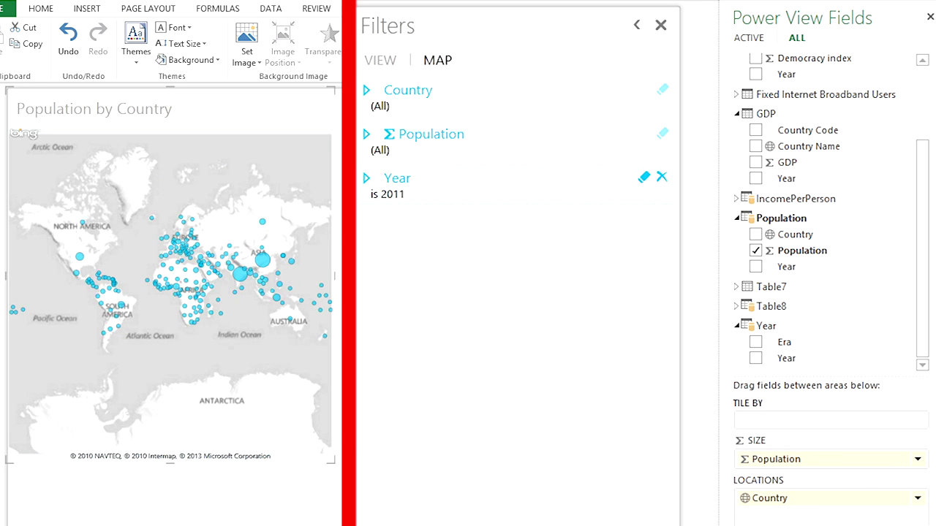
Filter the whole view by Era from the Year table to 1981 to 1990, 1991 to 2000 and 2001 to 2011.
{"action": "left_click_drag", "start_coordinate": [783, 342], "coordinate": [800, 330]}
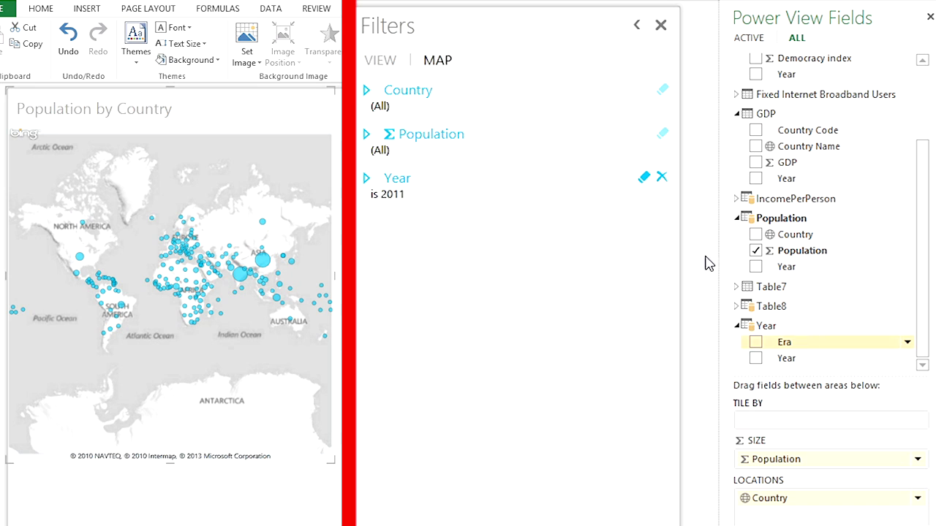
{"action": "left_click", "coordinate": [394, 64]}
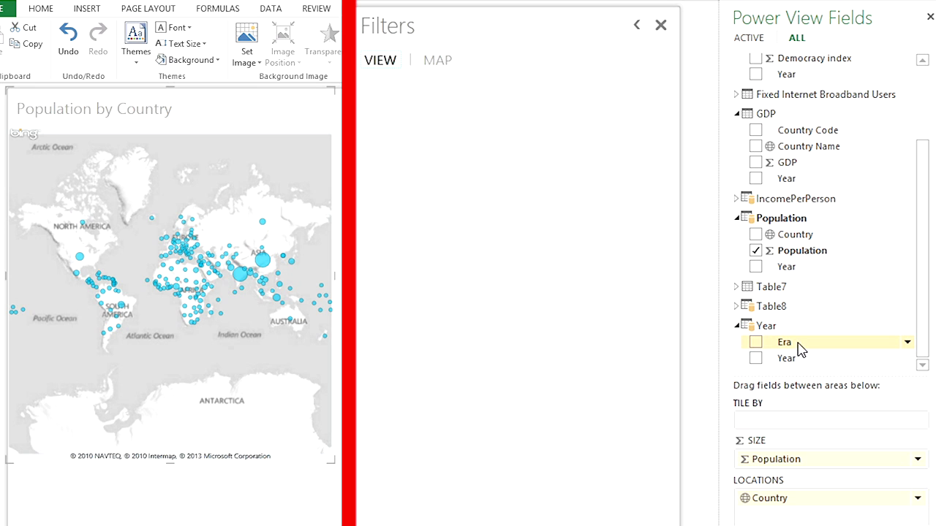
{"action": "left_click_drag", "start_coordinate": [779, 349], "coordinate": [413, 167]}
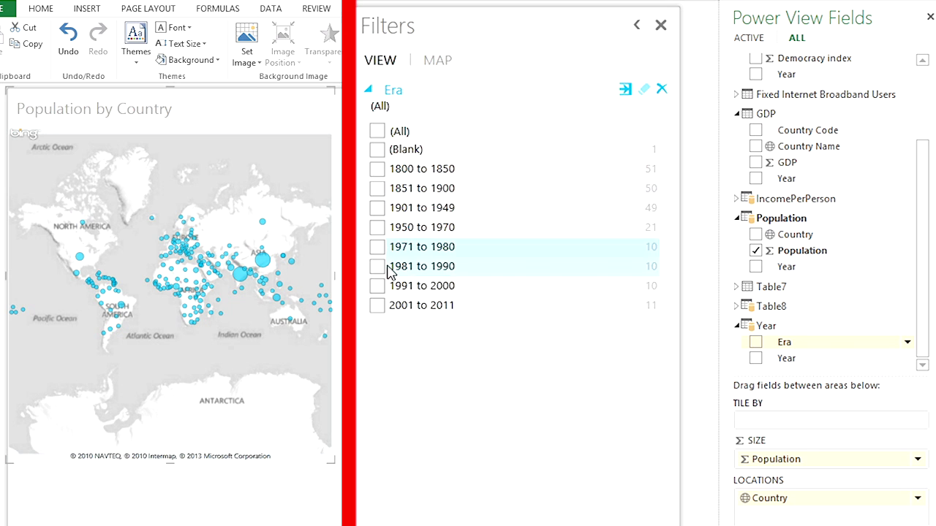
{"action": "left_click", "coordinate": [377, 305]}
{"action": "left_click", "coordinate": [377, 285]}
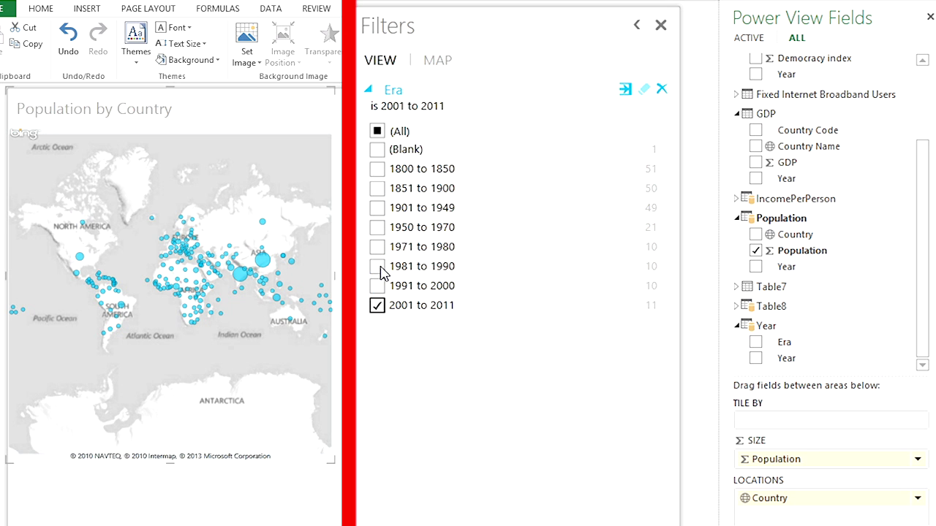
{"action": "left_click", "coordinate": [376, 266]}
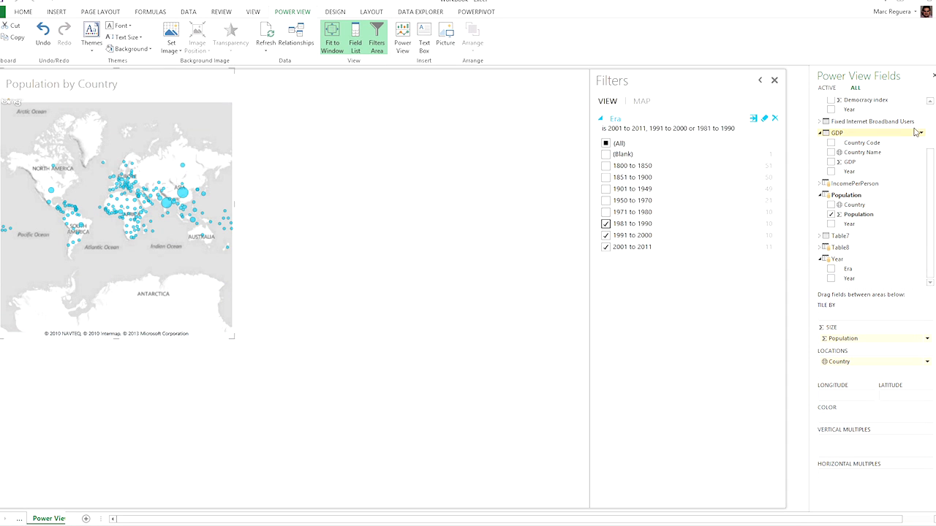
Filter the view by Region from the country table, including every region except (Blank).
{"action": "scroll", "coordinate": [910, 132], "scroll_direction": "up", "scroll_amount": 2}
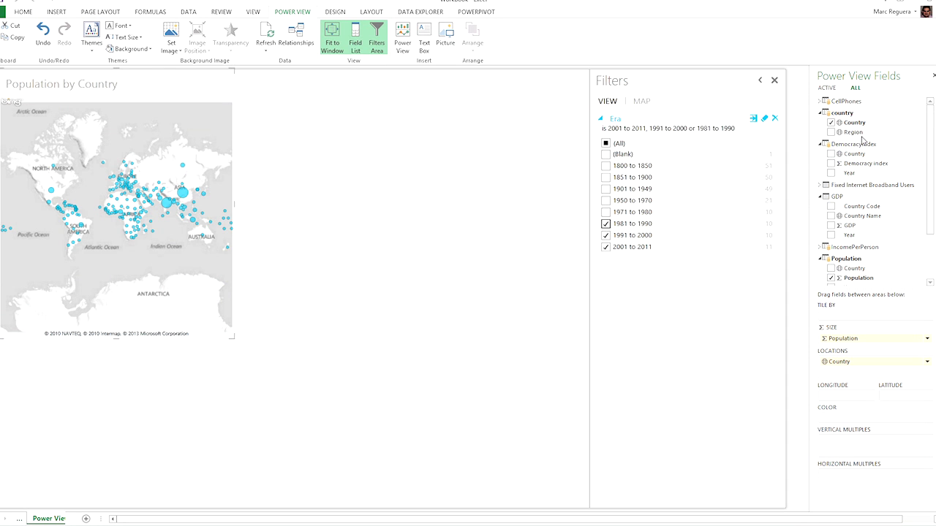
{"action": "left_click_drag", "start_coordinate": [853, 137], "coordinate": [614, 297]}
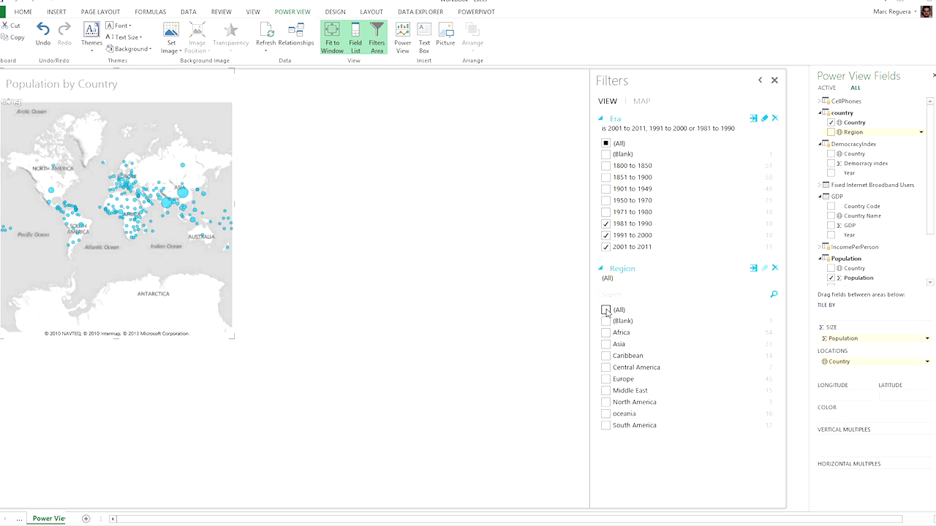
{"action": "left_click", "coordinate": [606, 322]}
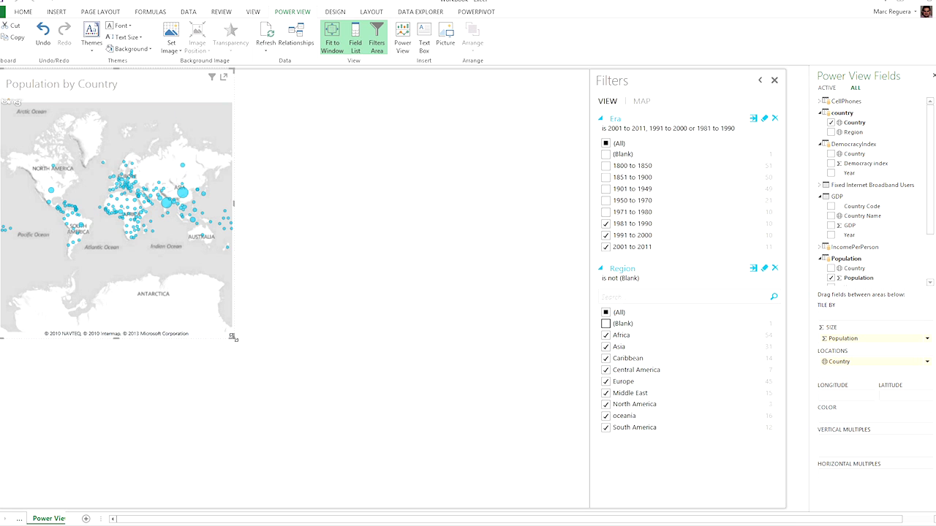
Shrink the population map slightly and collapse the Region filter.
{"action": "left_click_drag", "start_coordinate": [231, 336], "coordinate": [210, 318]}
{"action": "left_click", "coordinate": [273, 200]}
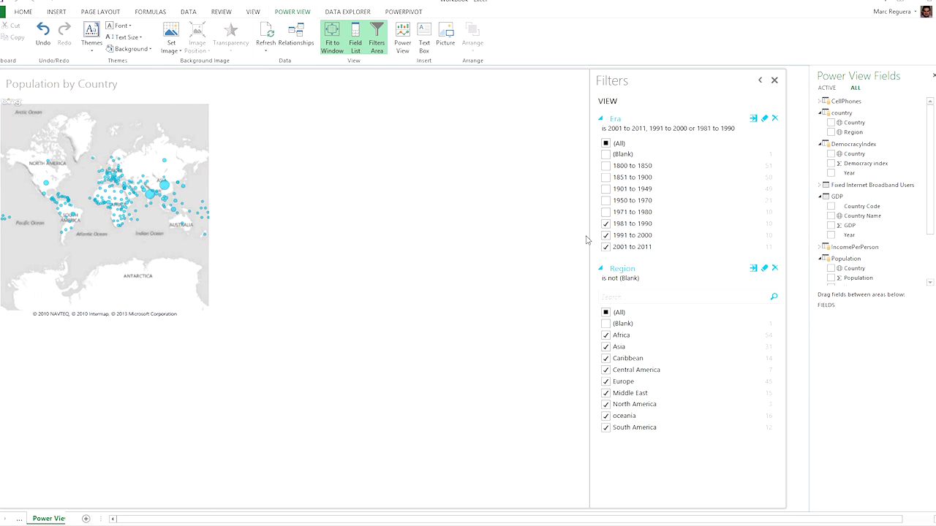
{"action": "left_click", "coordinate": [621, 272]}
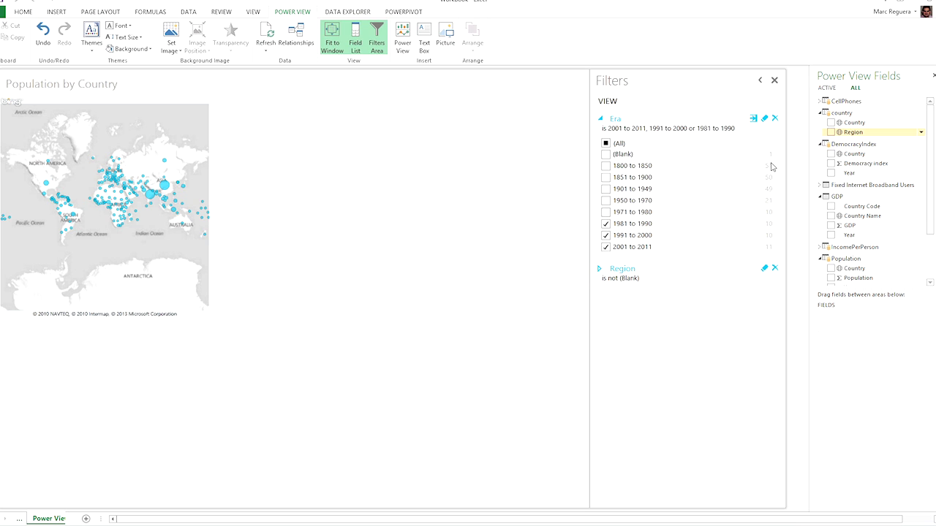
Add Region from the country table as a slicer with smaller text and place it directly beside the map.
{"action": "left_click_drag", "start_coordinate": [771, 166], "coordinate": [541, 161]}
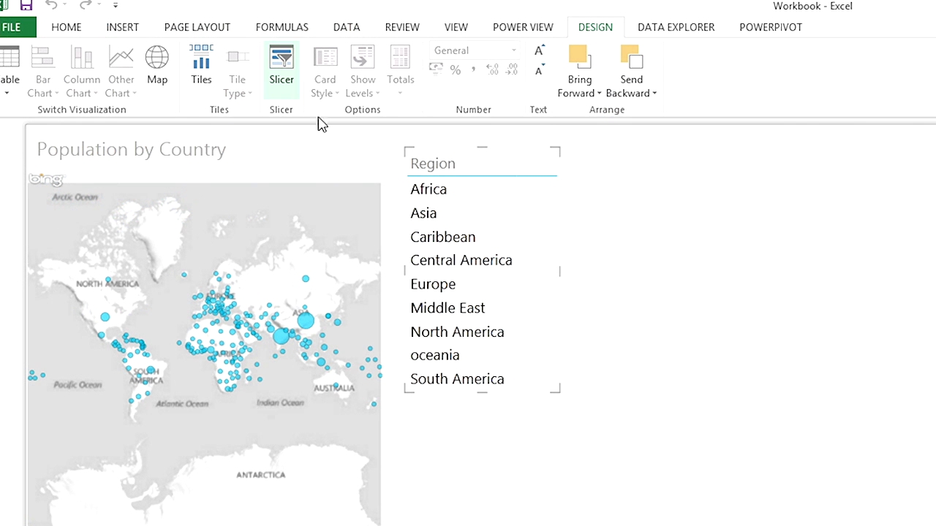
{"action": "left_click", "coordinate": [287, 67]}
{"action": "left_click", "coordinate": [540, 72]}
{"action": "left_click_drag", "start_coordinate": [564, 247], "coordinate": [534, 215]}
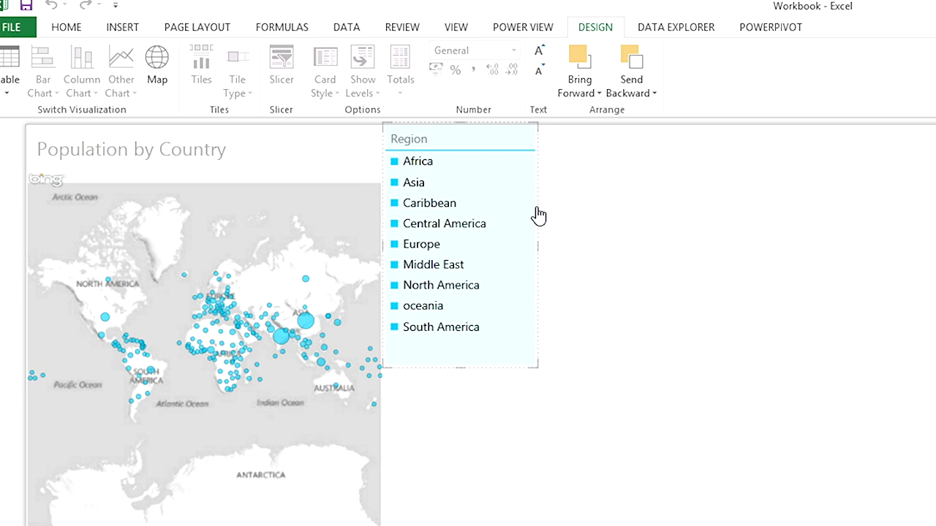
Slice the map by South America and then by Africa, and deselect the slicer.
{"action": "left_click", "coordinate": [442, 328]}
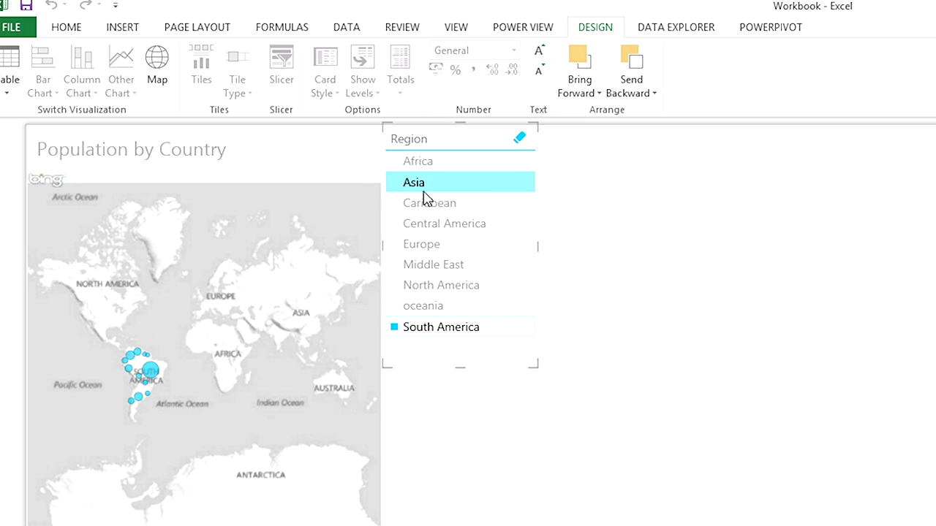
{"action": "left_click", "coordinate": [429, 165]}
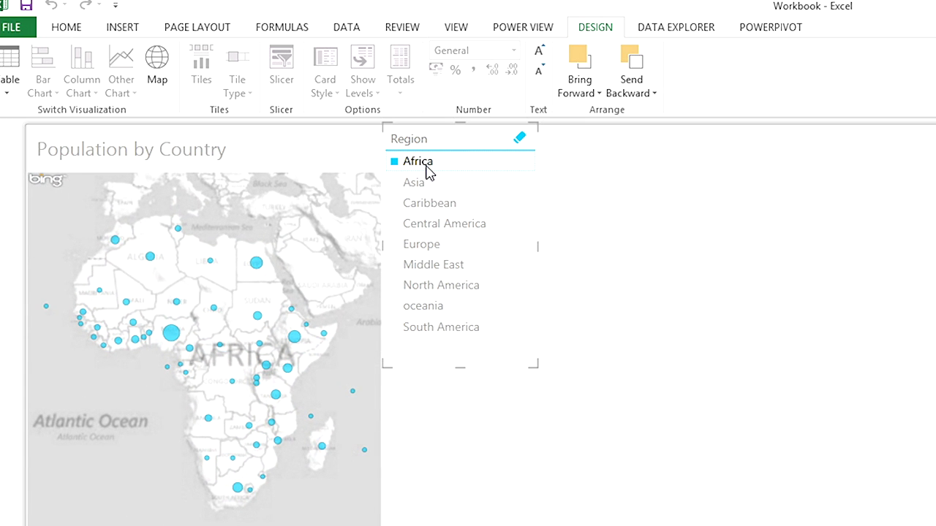
{"action": "left_click", "coordinate": [629, 234]}
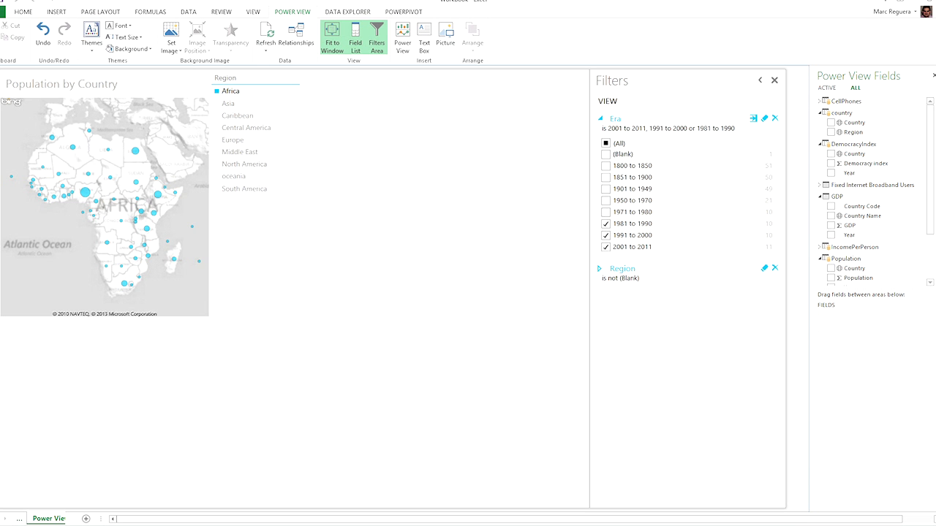
Create a line chart of Population by Year and move it to the lower-left corner of the view canvas.
{"action": "scroll", "coordinate": [926, 242], "scroll_direction": "down", "scroll_amount": 1}
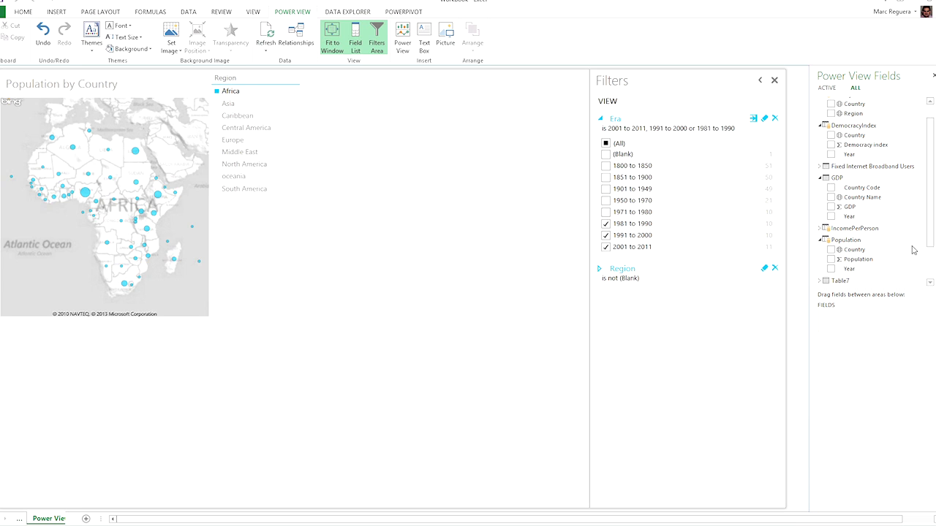
{"action": "left_click", "coordinate": [830, 260]}
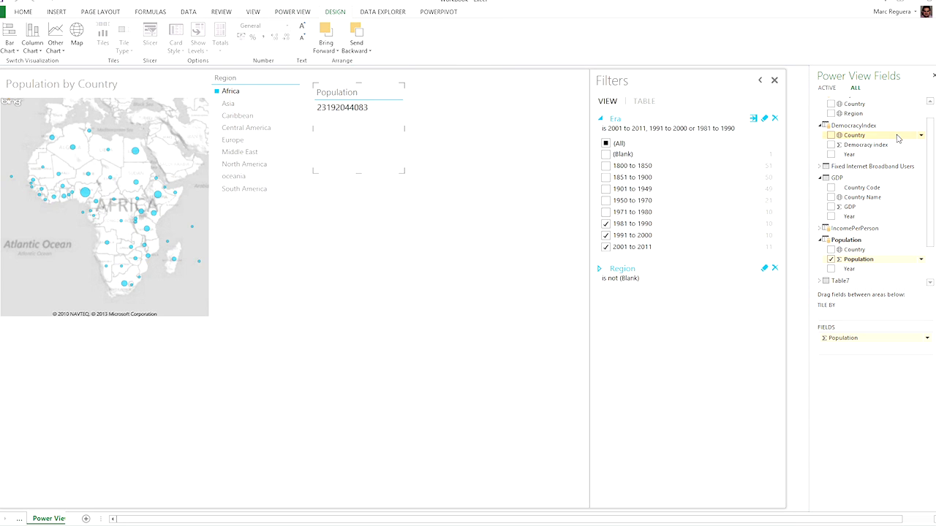
{"action": "scroll", "coordinate": [933, 269], "scroll_direction": "down", "scroll_amount": 2}
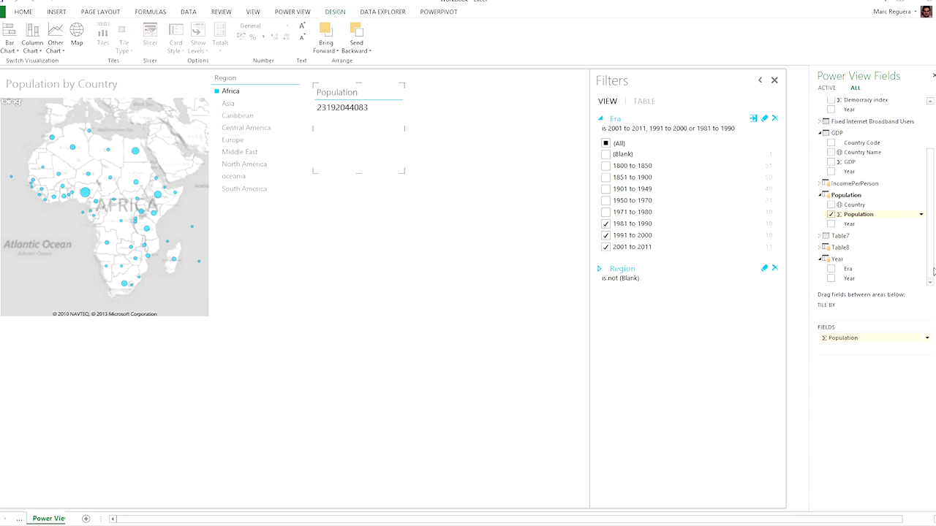
{"action": "left_click", "coordinate": [56, 47]}
{"action": "left_click", "coordinate": [64, 62]}
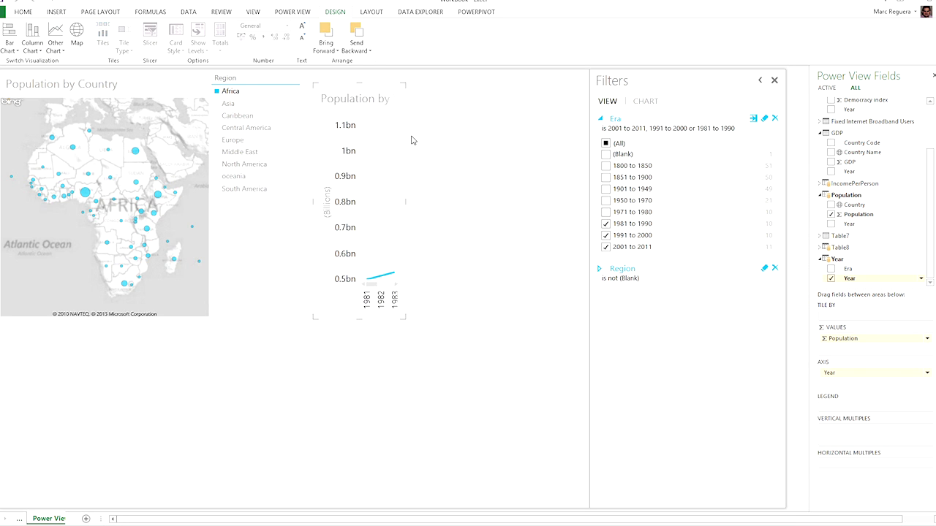
{"action": "left_click_drag", "start_coordinate": [408, 140], "coordinate": [60, 383]}
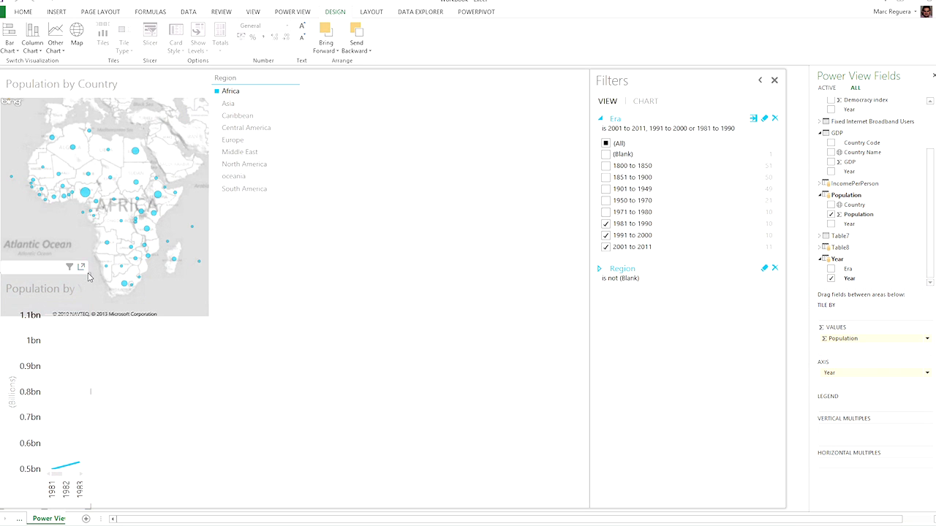
Enlarge the Population by Year line chart beneath the map and reduce its text size.
{"action": "left_click_drag", "start_coordinate": [91, 277], "coordinate": [256, 309]}
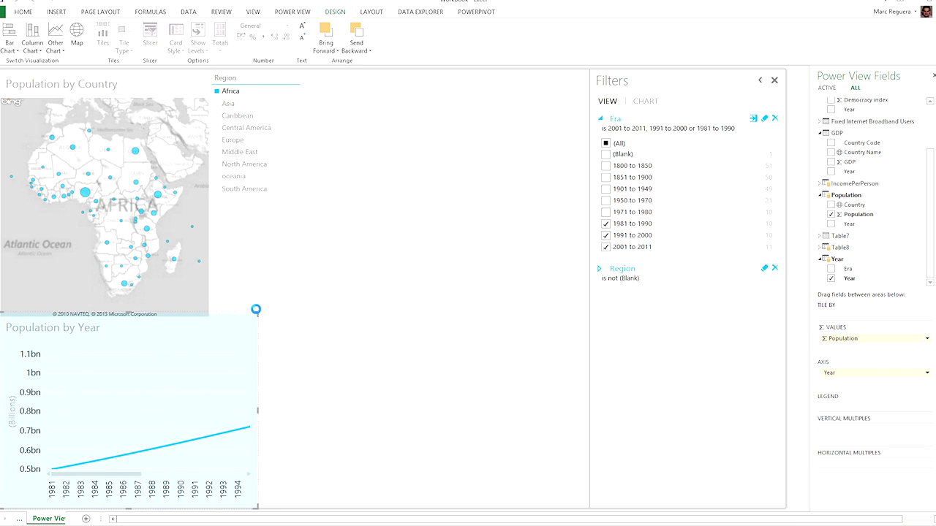
{"action": "left_click", "coordinate": [302, 38]}
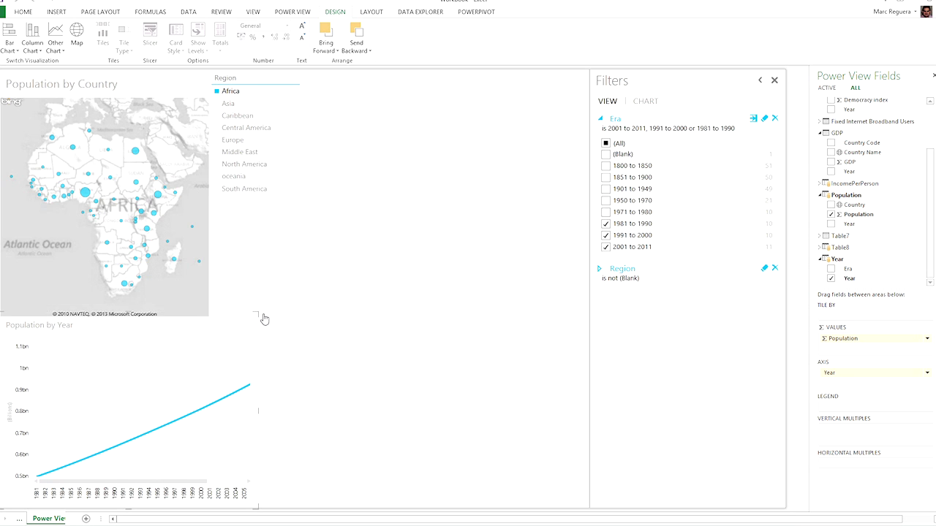
{"action": "left_click_drag", "start_coordinate": [255, 314], "coordinate": [276, 323]}
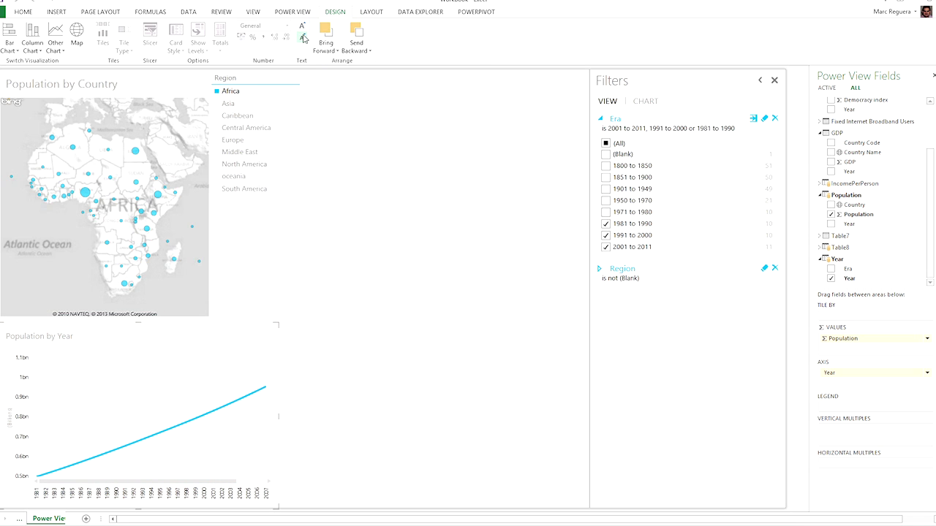
Set the overall text size of the view to 75%.
{"action": "left_click", "coordinate": [292, 12]}
{"action": "left_click", "coordinate": [136, 38]}
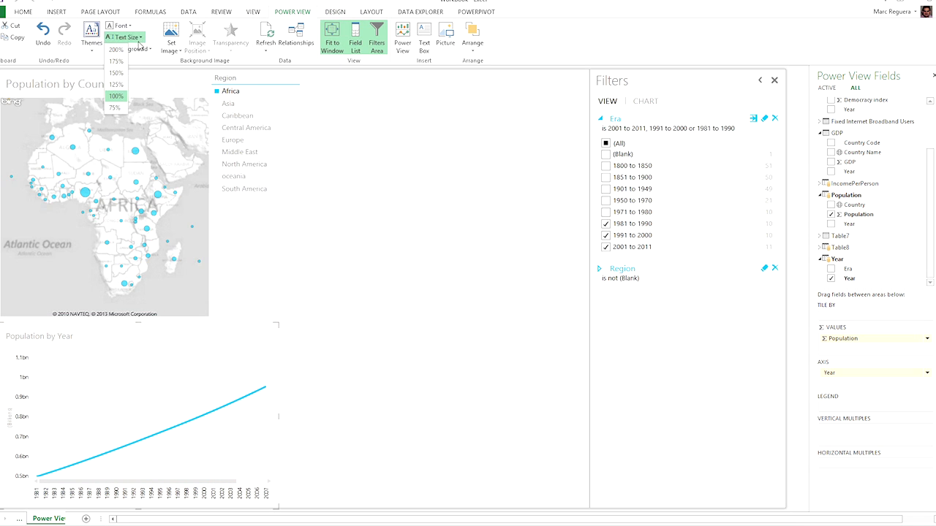
{"action": "left_click", "coordinate": [114, 108]}
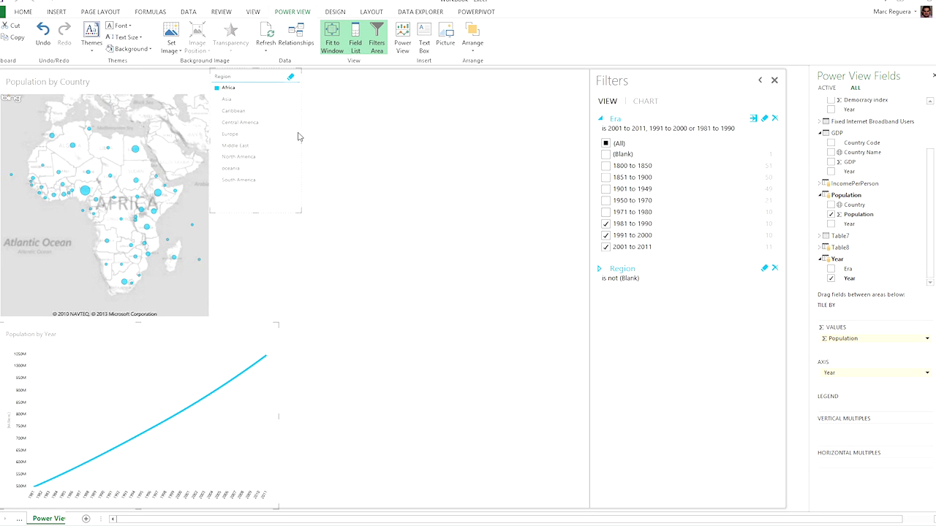
Narrow the Region slicer to fit its entries and increase its text size by one level.
{"action": "left_click_drag", "start_coordinate": [303, 139], "coordinate": [279, 141]}
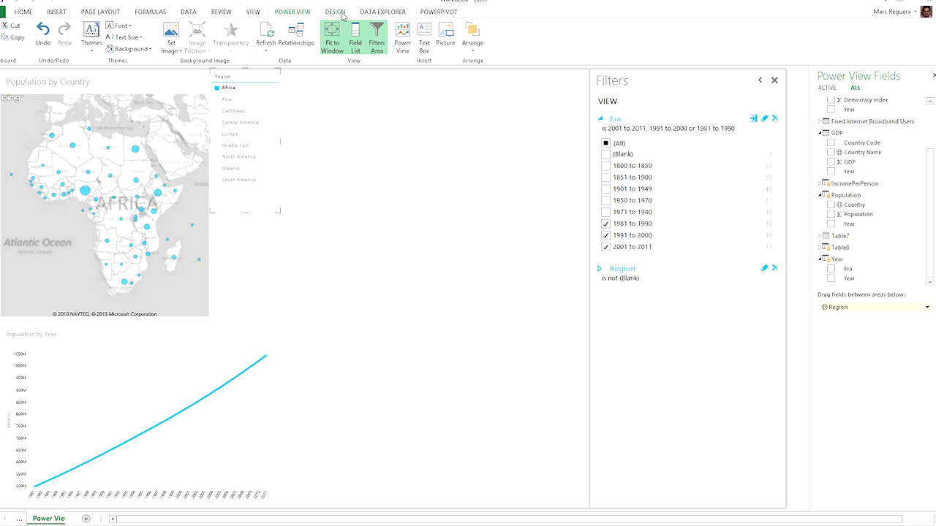
{"action": "left_click", "coordinate": [339, 13]}
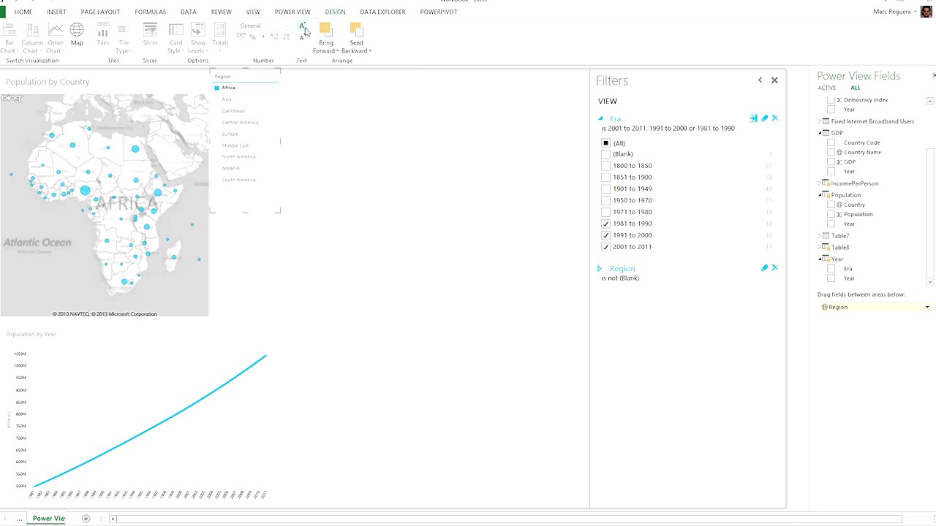
{"action": "left_click", "coordinate": [302, 29]}
{"action": "left_click", "coordinate": [242, 384]}
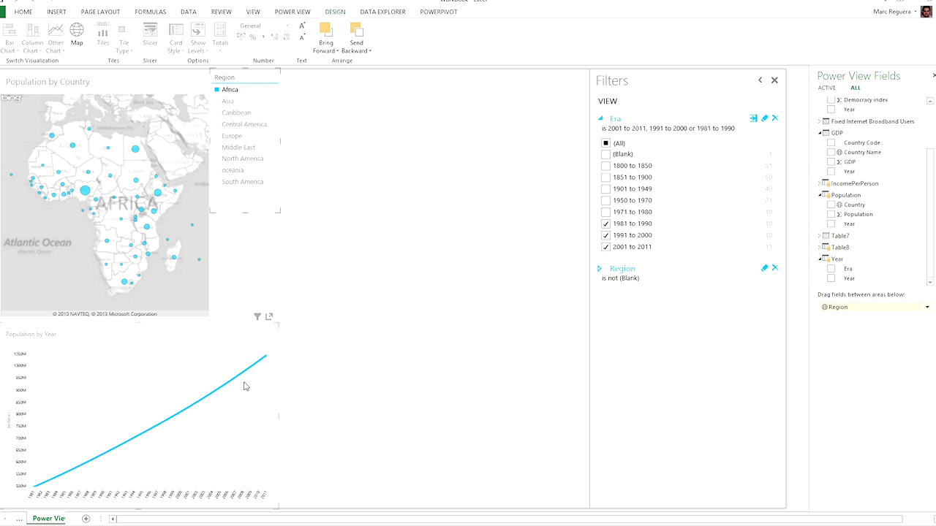
{"action": "mouse_move", "coordinate": [618, 271]}
{"action": "left_mouse_down"}
{"action": "mouse_move", "coordinate": [627, 271]}
{"action": "mouse_move", "coordinate": [613, 270]}
{"action": "left_mouse_up"}
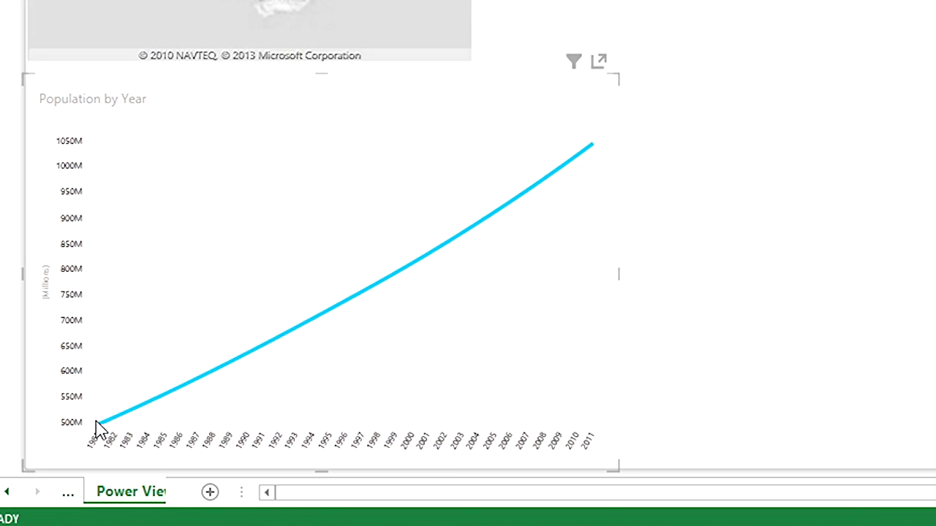
{"action": "left_click", "coordinate": [669, 30]}
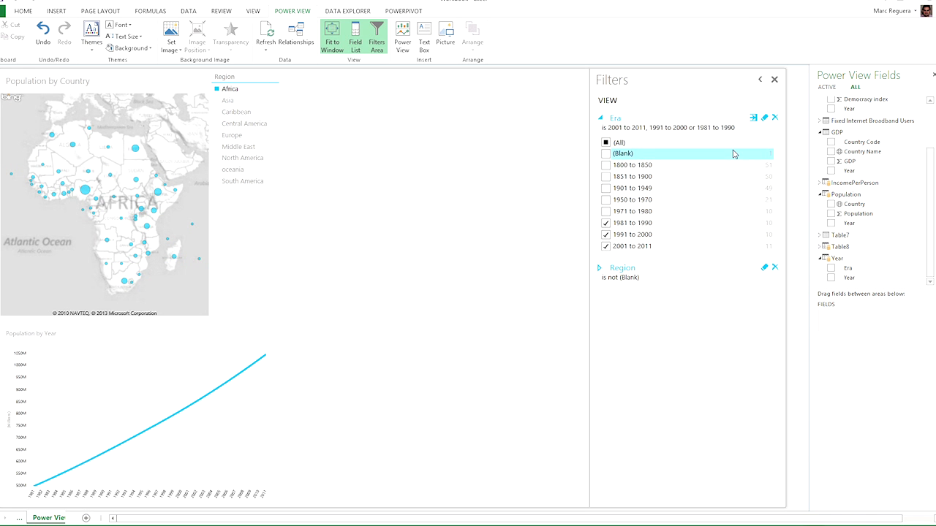
Create a line chart of cell phone per 100 by Year from the CellPhones and Year tables, and widen it.
{"action": "scroll", "coordinate": [932, 113], "scroll_direction": "up", "scroll_amount": 3}
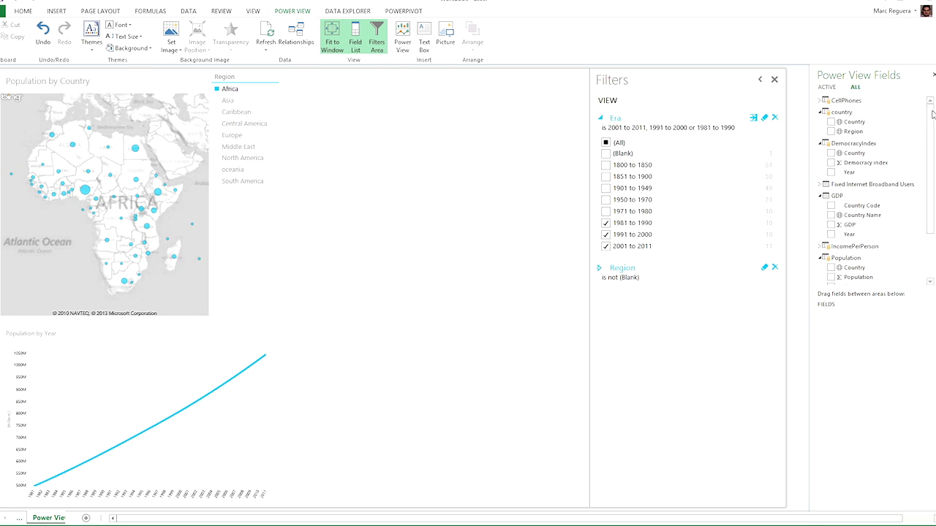
{"action": "left_click", "coordinate": [820, 101]}
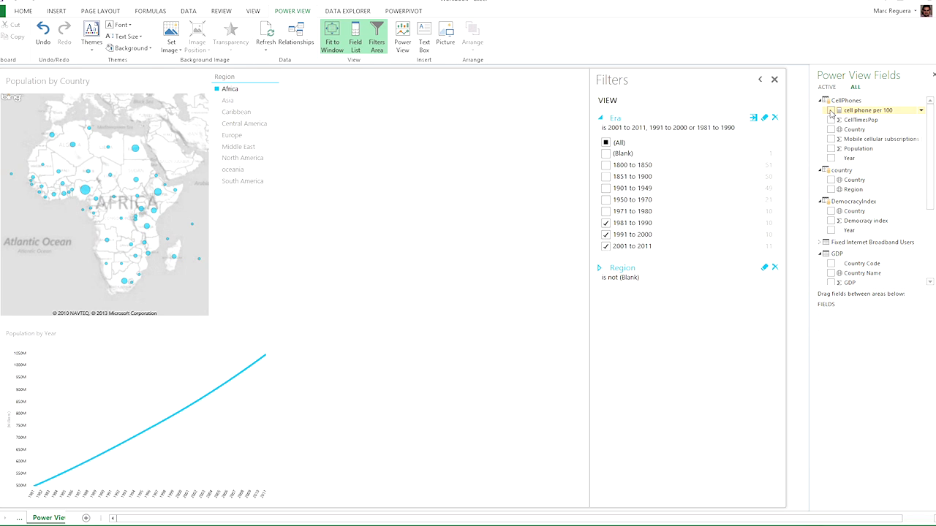
{"action": "left_click", "coordinate": [830, 111]}
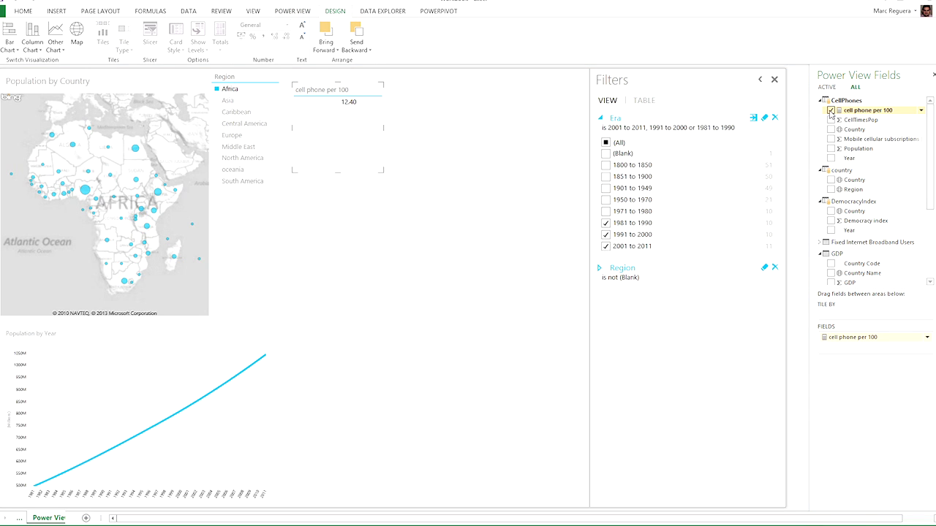
{"action": "scroll", "coordinate": [932, 264], "scroll_direction": "down", "scroll_amount": 5}
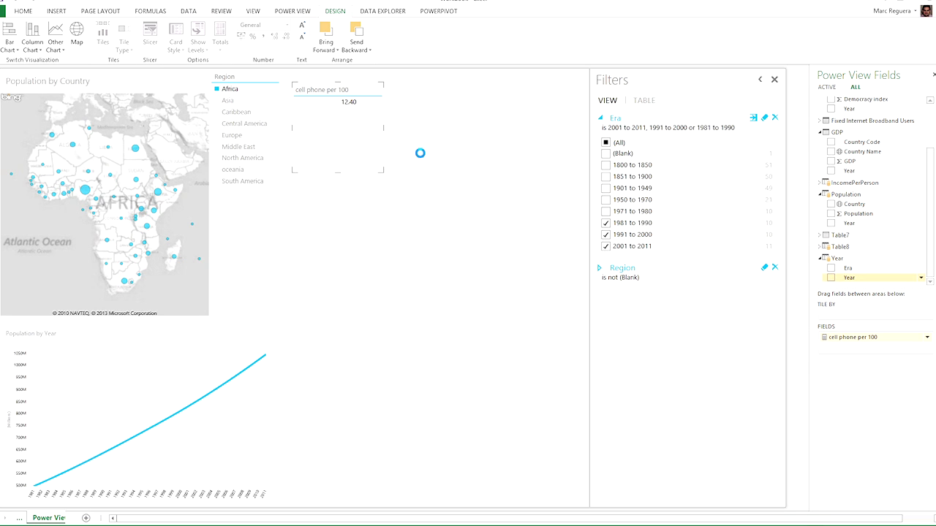
{"action": "left_click", "coordinate": [61, 48]}
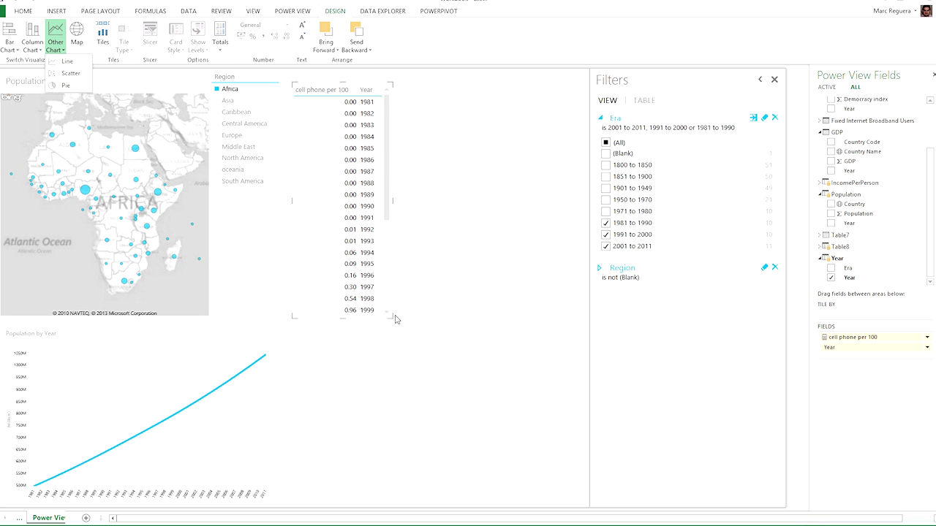
{"action": "left_click", "coordinate": [67, 63]}
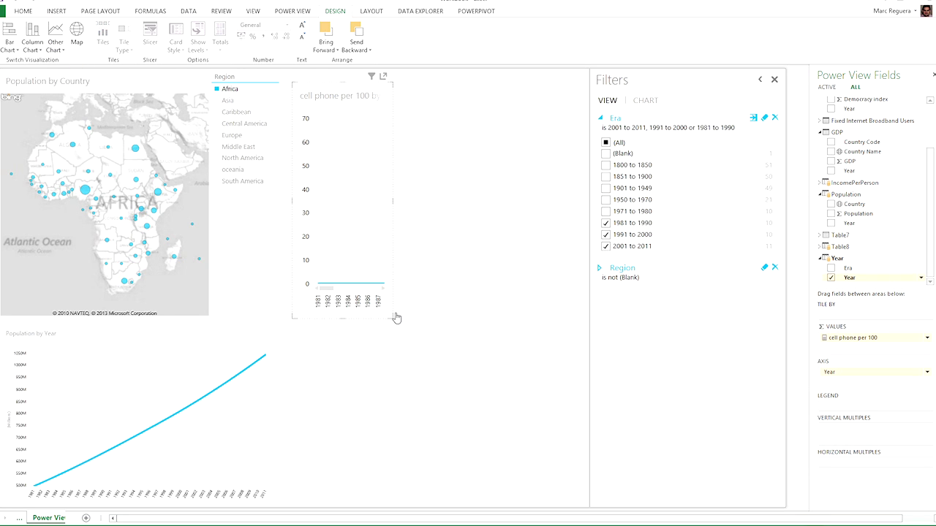
{"action": "left_click_drag", "start_coordinate": [388, 316], "coordinate": [558, 295]}
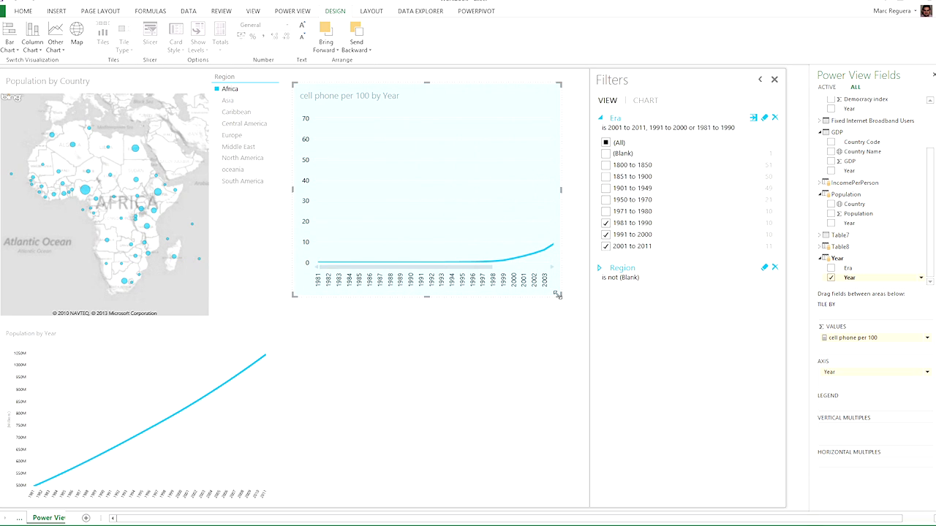
Filter the cell phone per 100 chart to the years 2005 through 2011.
{"action": "left_click", "coordinate": [644, 101]}
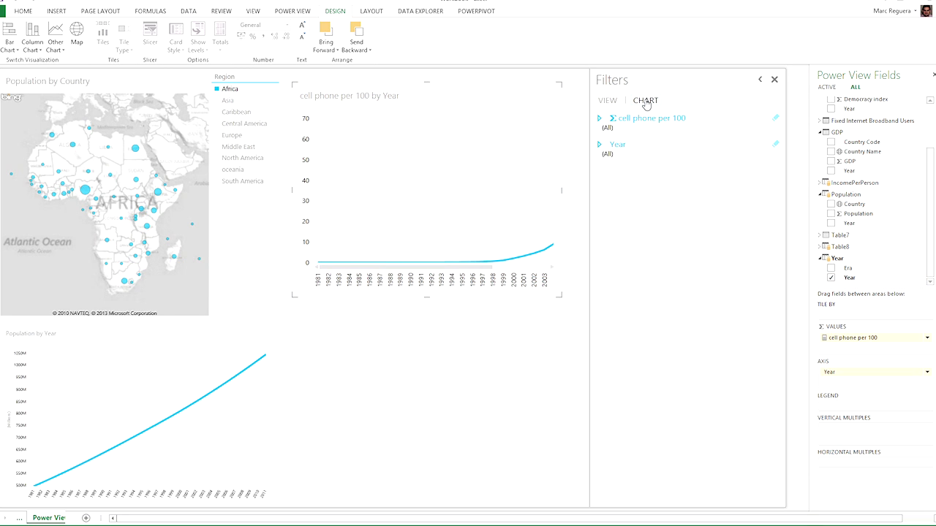
{"action": "left_click", "coordinate": [604, 155]}
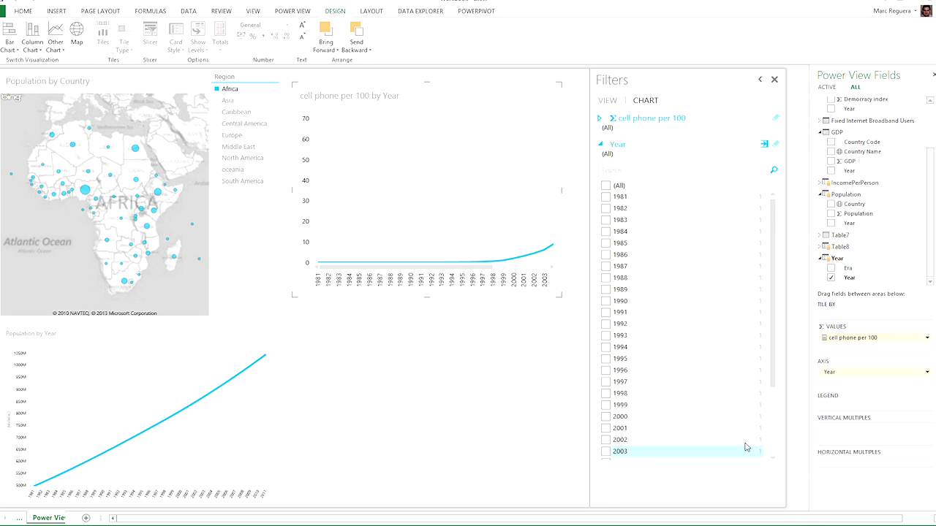
{"action": "scroll", "coordinate": [770, 444], "scroll_direction": "down", "scroll_amount": 3}
{"action": "left_click", "coordinate": [606, 451]}
{"action": "left_click", "coordinate": [606, 439]}
{"action": "left_click", "coordinate": [606, 428]}
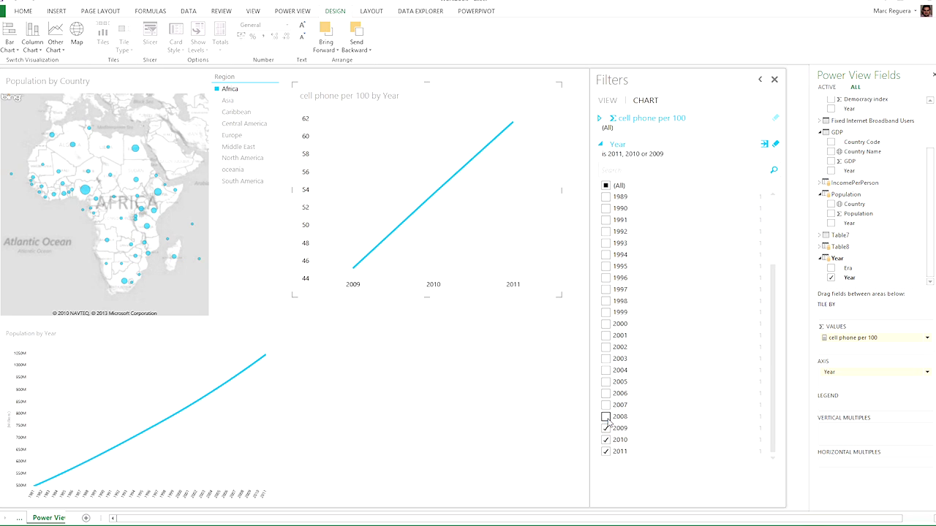
{"action": "left_click", "coordinate": [606, 416]}
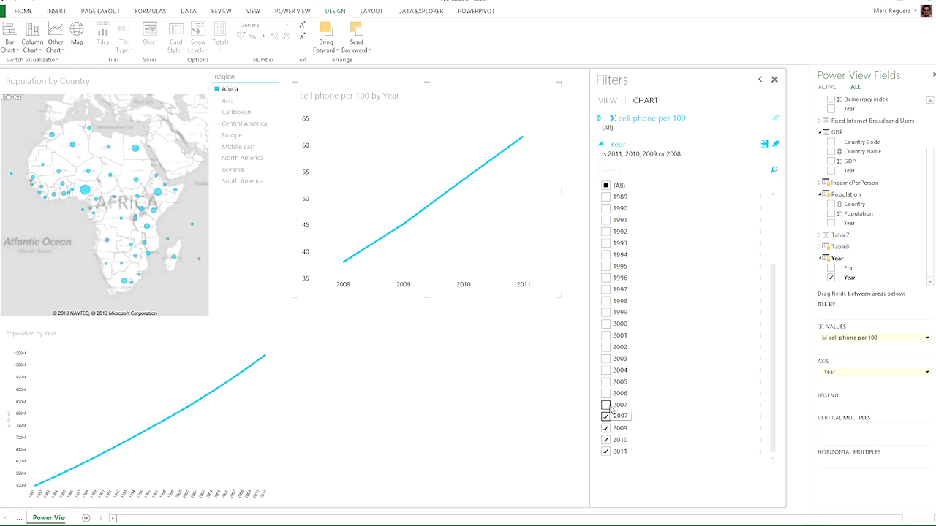
{"action": "left_click", "coordinate": [606, 405]}
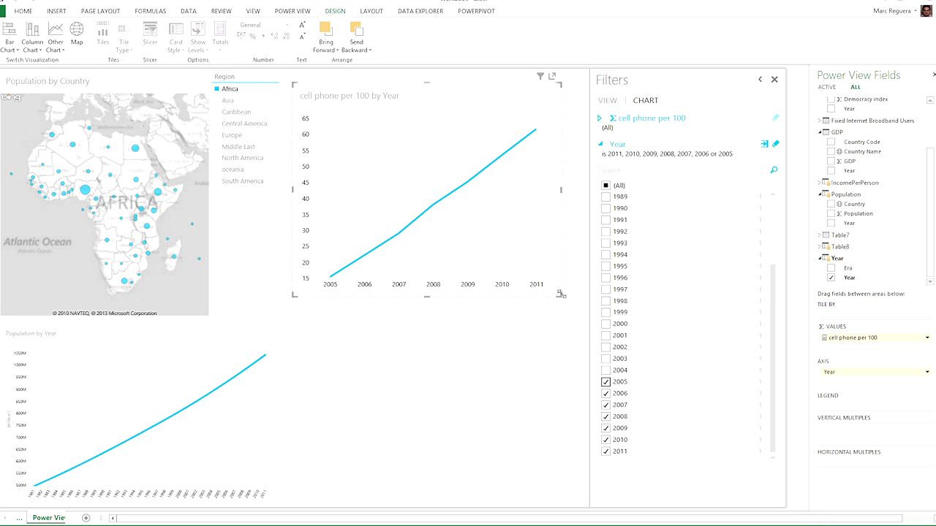
Shrink the cell phone per 100 chart and place it directly beside the Region slicer.
{"action": "left_click_drag", "start_coordinate": [560, 294], "coordinate": [441, 282]}
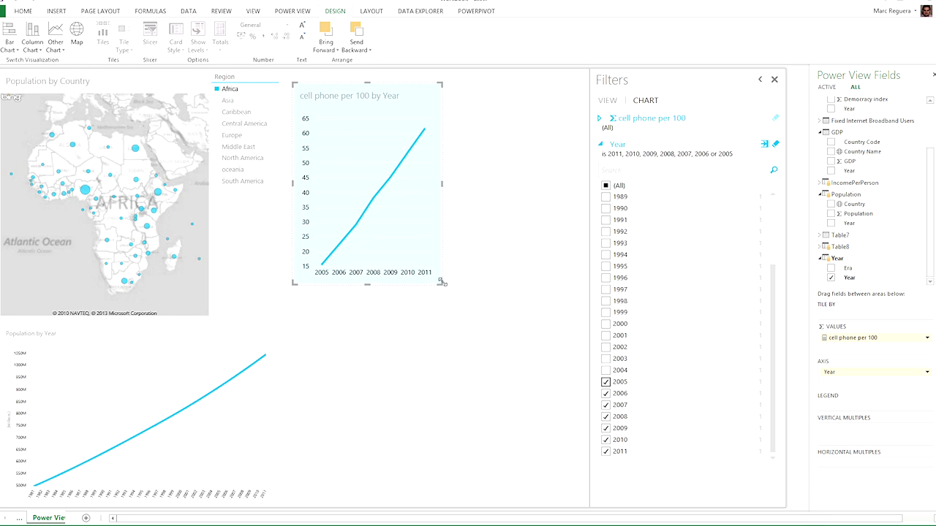
{"action": "left_click_drag", "start_coordinate": [445, 239], "coordinate": [432, 221]}
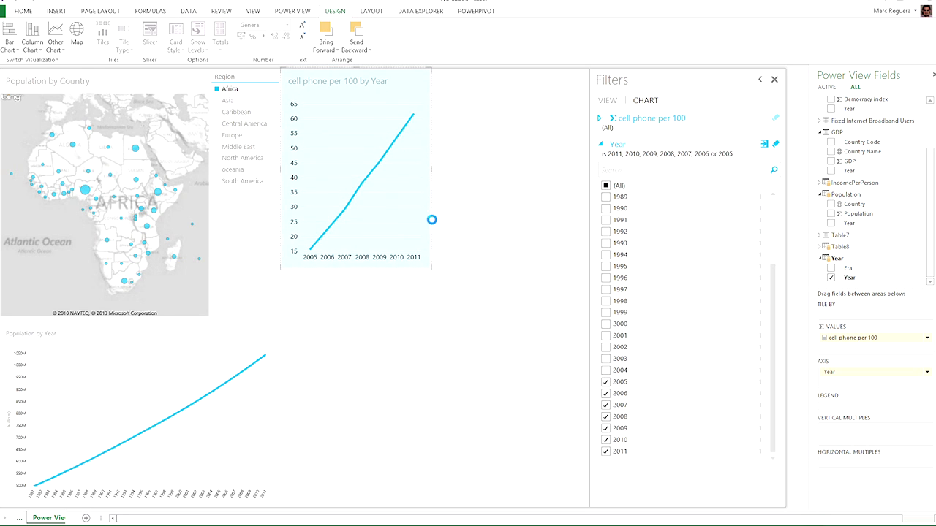
{"action": "left_click_drag", "start_coordinate": [357, 269], "coordinate": [364, 207]}
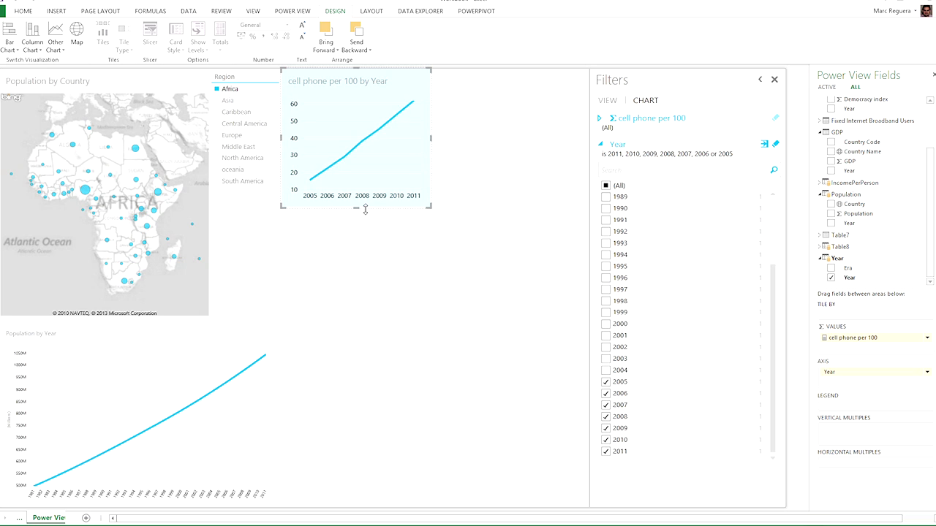
{"action": "left_click", "coordinate": [450, 164]}
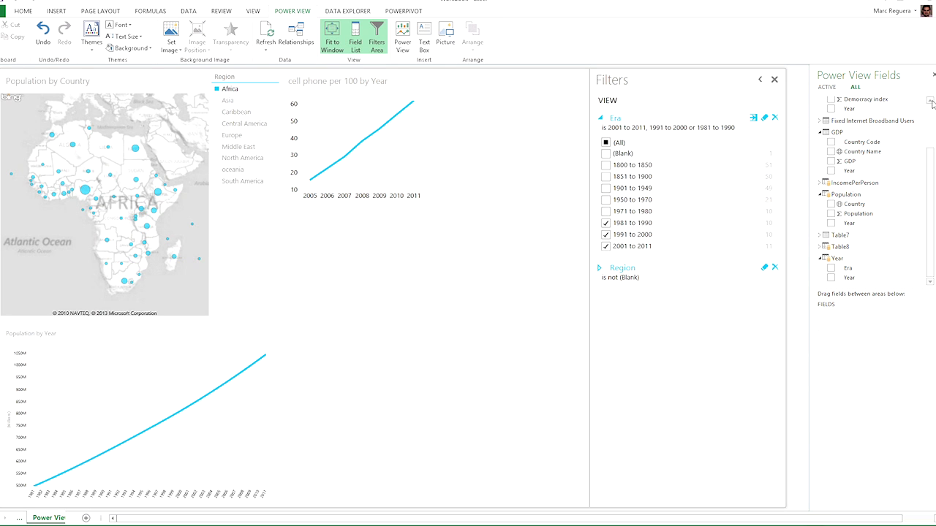
Add a table of Fixed Broadband Users by Year, taking Year from the Year table.
{"action": "scroll", "coordinate": [930, 113], "scroll_direction": "up", "scroll_amount": 3}
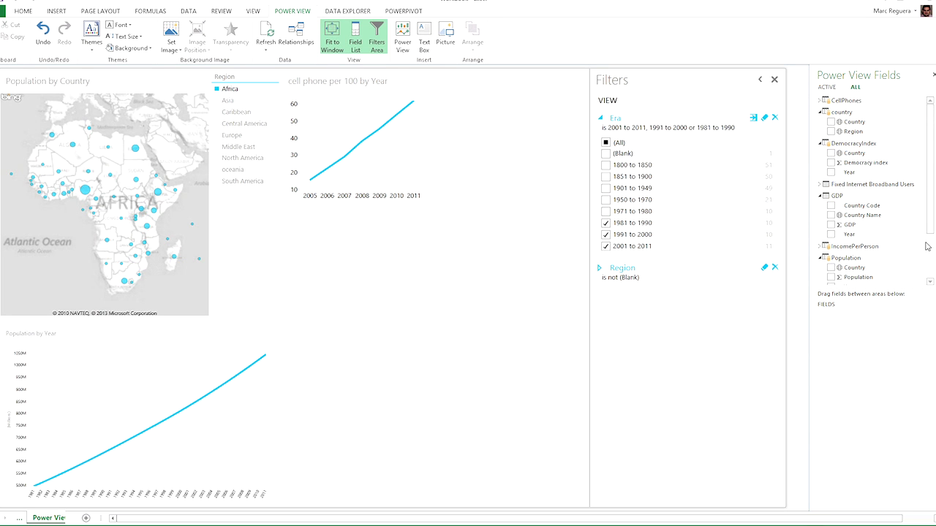
{"action": "left_click", "coordinate": [821, 185]}
{"action": "left_click", "coordinate": [831, 213]}
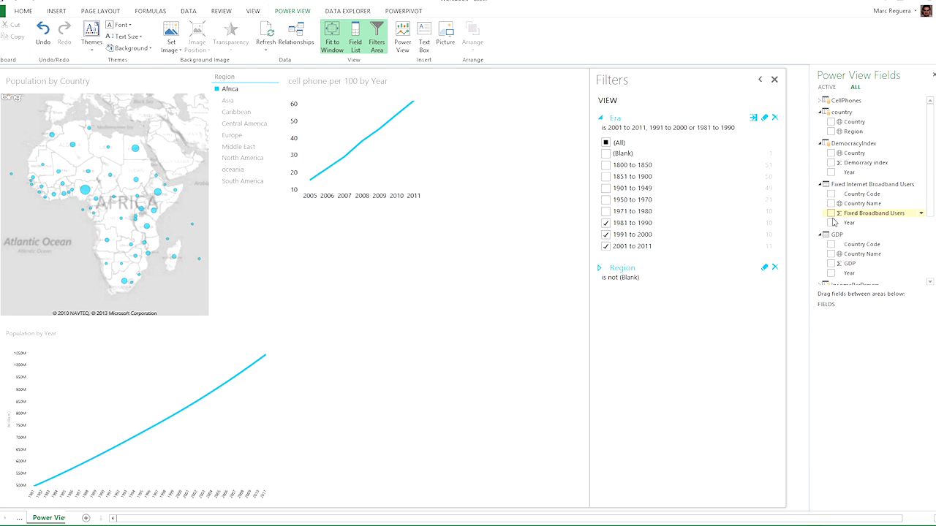
{"action": "scroll", "coordinate": [931, 274], "scroll_direction": "down", "scroll_amount": 3}
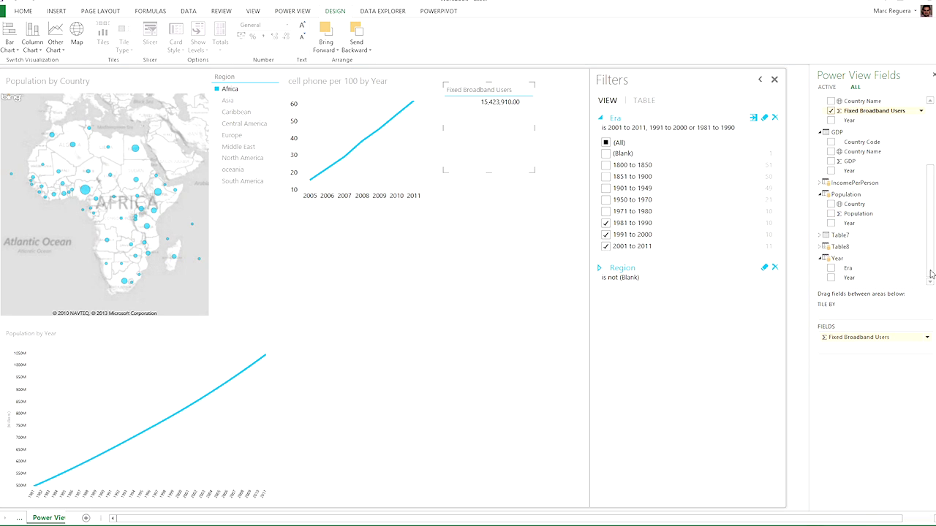
{"action": "left_click", "coordinate": [832, 278]}
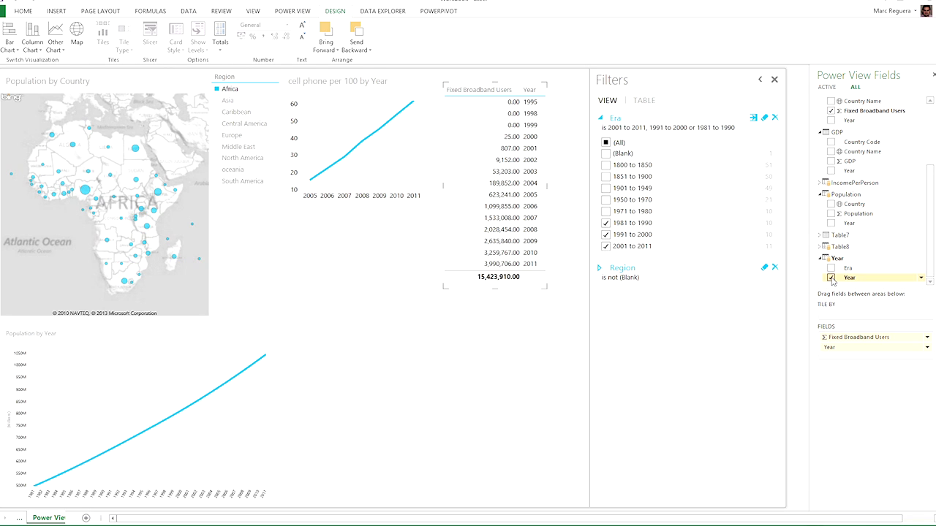
Filter the Fixed Broadband Users table to the years 2005 through 2011.
{"action": "left_click", "coordinate": [644, 102]}
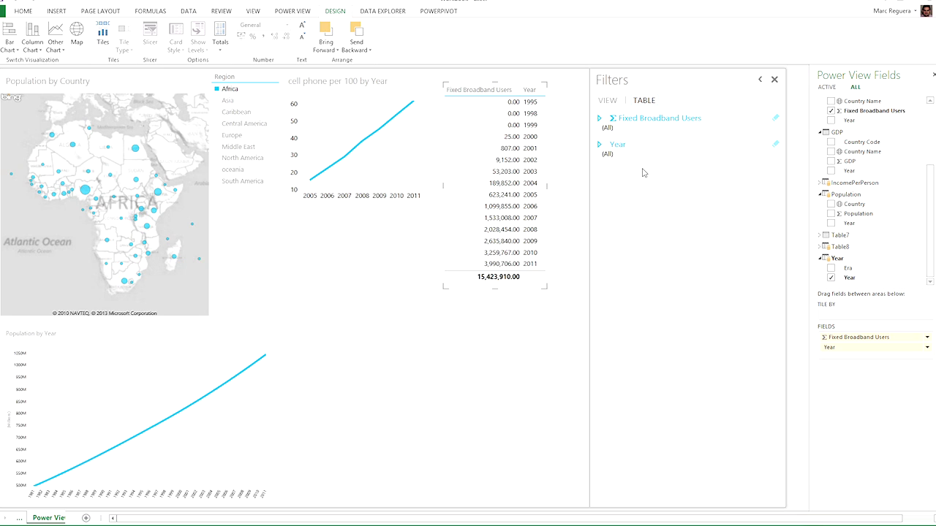
{"action": "left_click", "coordinate": [610, 157]}
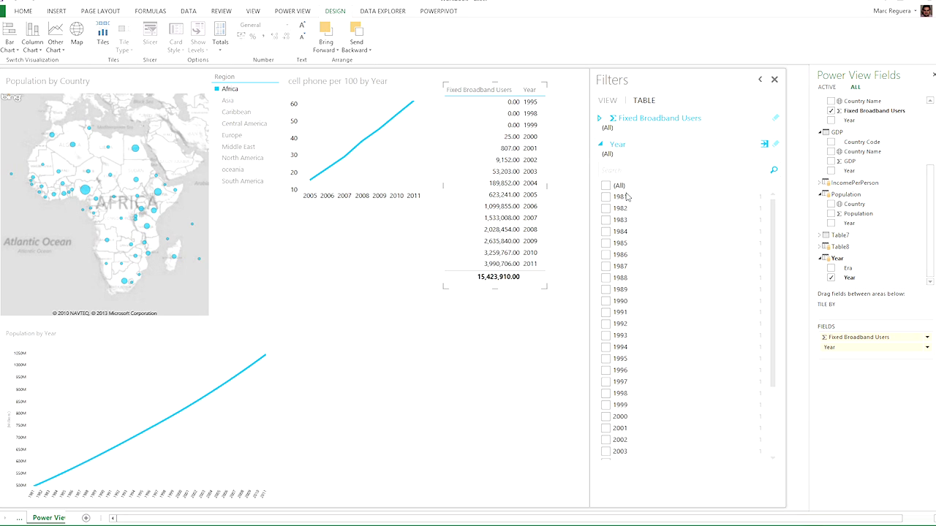
{"action": "scroll", "coordinate": [772, 434], "scroll_direction": "down", "scroll_amount": 3}
{"action": "left_click", "coordinate": [605, 451]}
{"action": "left_click", "coordinate": [605, 427]}
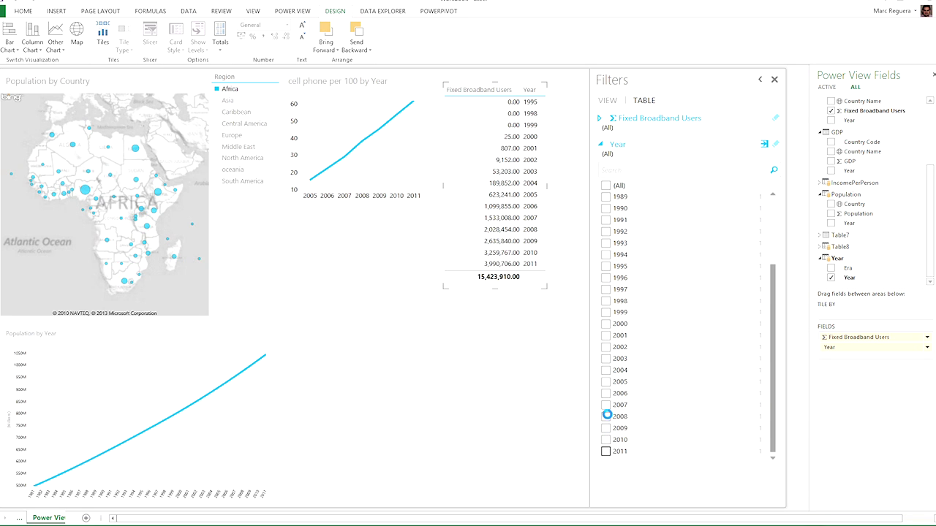
{"action": "left_click", "coordinate": [606, 416]}
{"action": "left_click", "coordinate": [606, 404]}
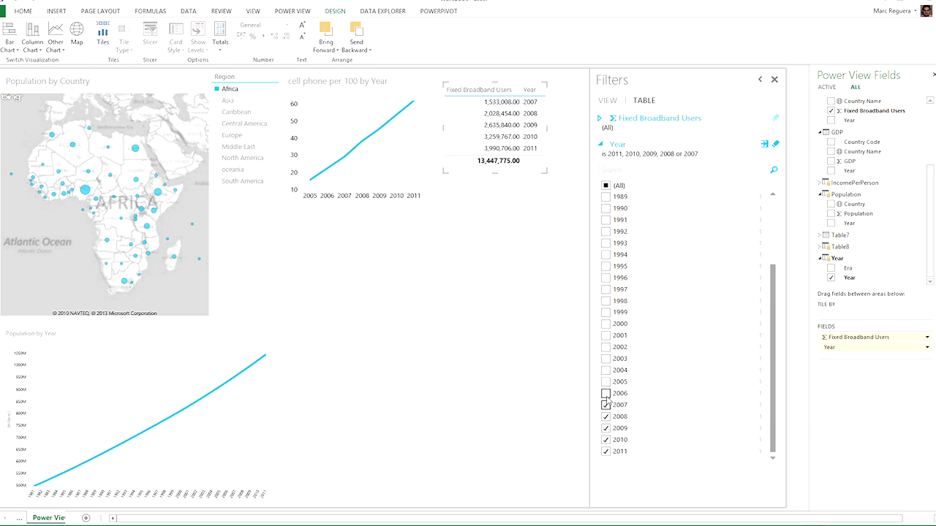
{"action": "left_click", "coordinate": [606, 393]}
{"action": "left_click", "coordinate": [605, 382]}
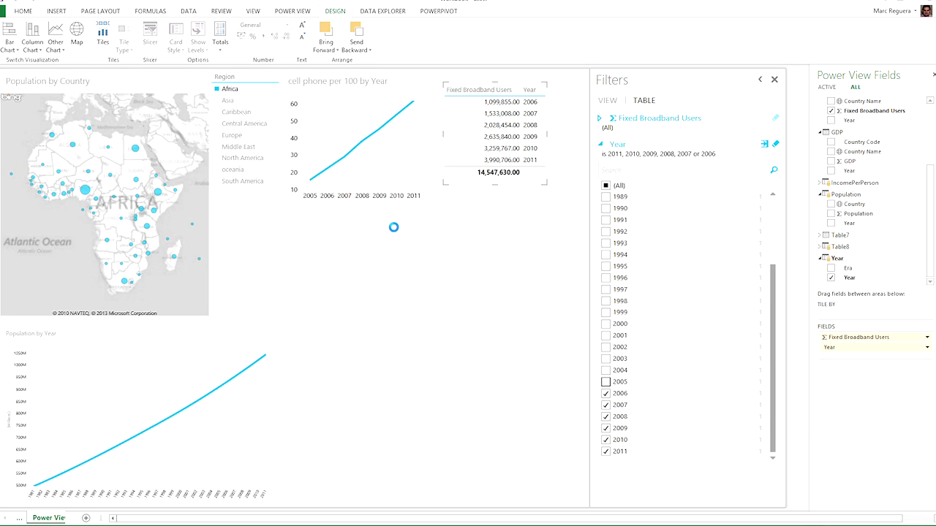
Convert the Fixed Broadband Users table to a line chart and enlarge it beside the cell phone per 100 chart.
{"action": "left_click", "coordinate": [62, 51]}
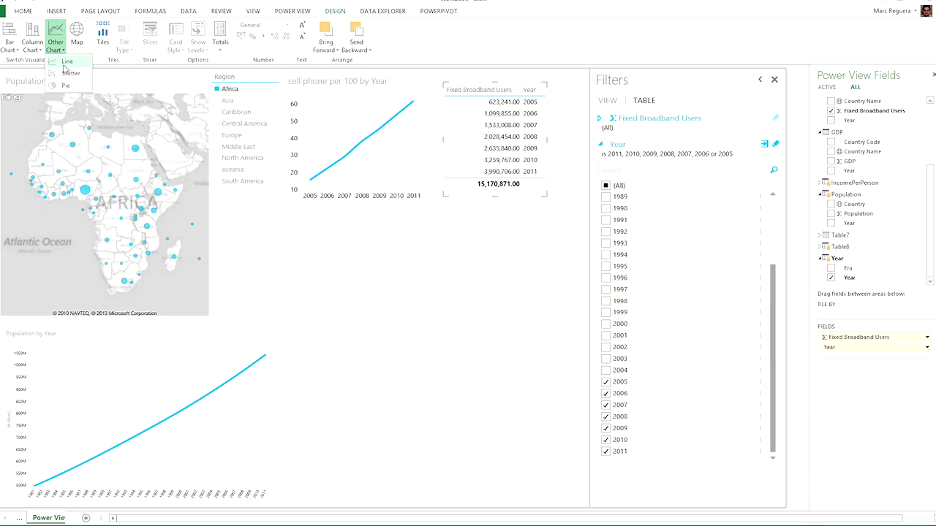
{"action": "left_click", "coordinate": [65, 62]}
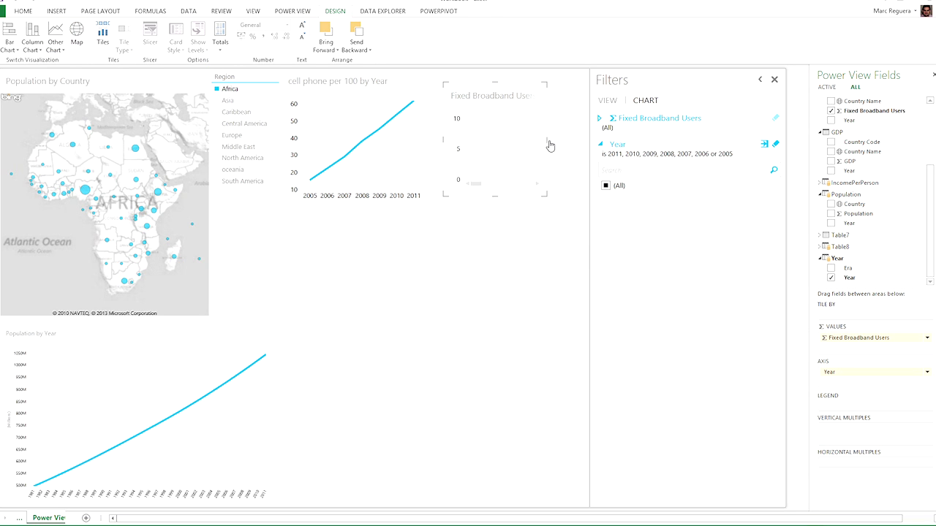
{"action": "left_click_drag", "start_coordinate": [548, 130], "coordinate": [529, 115]}
{"action": "left_click_drag", "start_coordinate": [526, 188], "coordinate": [593, 208]}
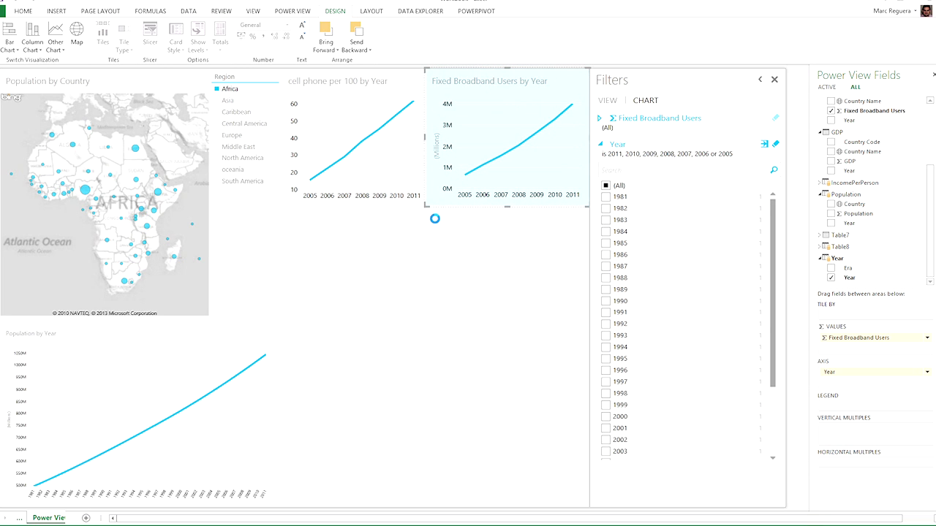
{"action": "left_click", "coordinate": [376, 234]}
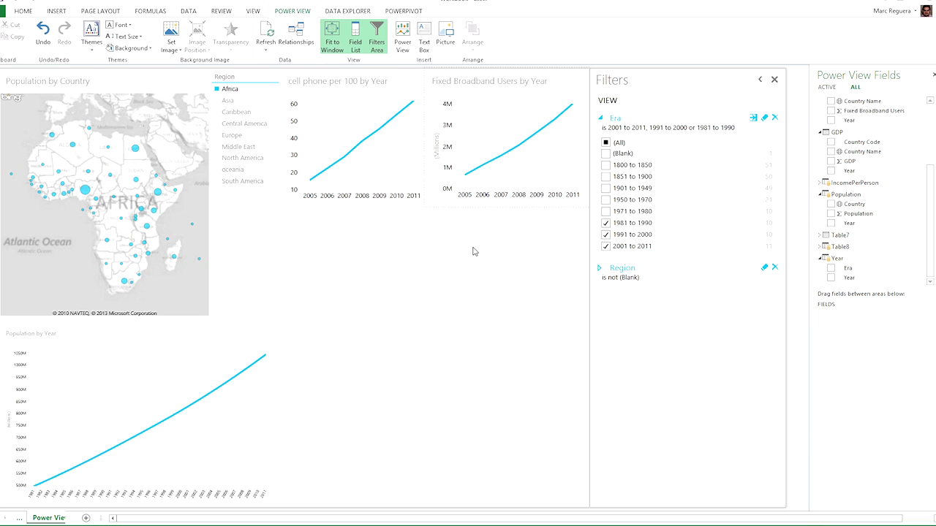
Add a line chart by Year, first plotting GDP and replacing it with IncPerPerson from the IncomePerPerson table.
{"action": "left_click", "coordinate": [831, 162]}
{"action": "left_click_drag", "start_coordinate": [835, 278], "coordinate": [765, 271]}
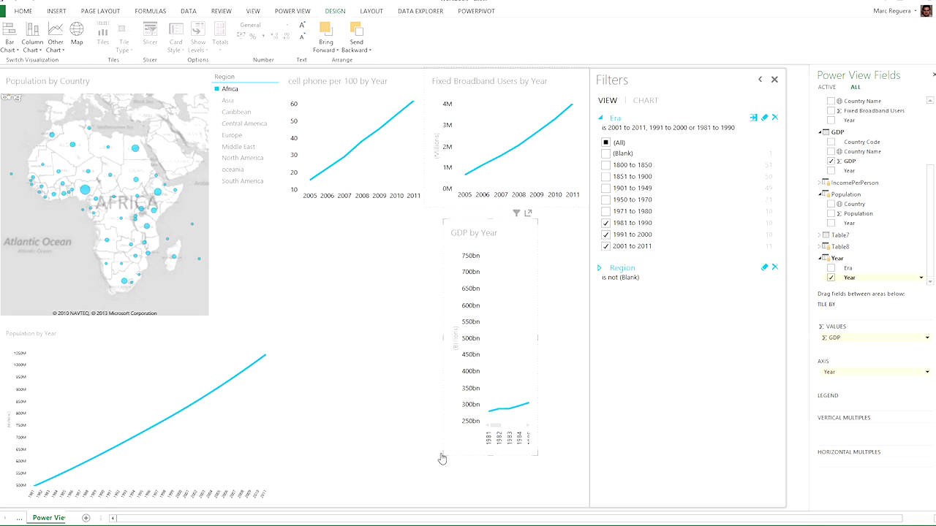
{"action": "left_click", "coordinate": [830, 162]}
{"action": "left_click", "coordinate": [820, 183]}
{"action": "left_click", "coordinate": [830, 154]}
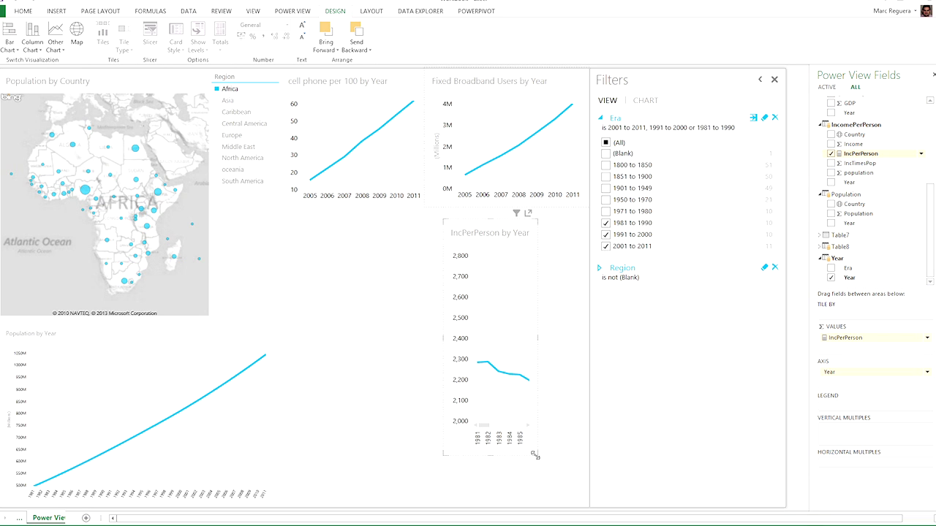
Widen the IncPerPerson by Year chart and place it directly beneath the cell phone and broadband charts.
{"action": "left_click_drag", "start_coordinate": [537, 454], "coordinate": [589, 364]}
{"action": "mouse_move", "coordinate": [440, 301]}
{"action": "left_mouse_down"}
{"action": "mouse_move", "coordinate": [286, 289]}
{"action": "mouse_move", "coordinate": [218, 266]}
{"action": "left_mouse_up"}
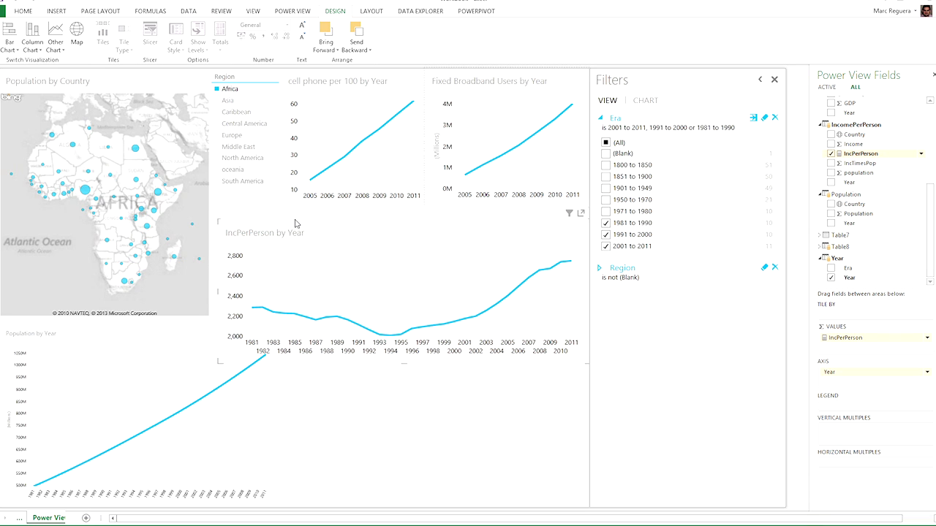
{"action": "left_click_drag", "start_coordinate": [213, 247], "coordinate": [206, 232]}
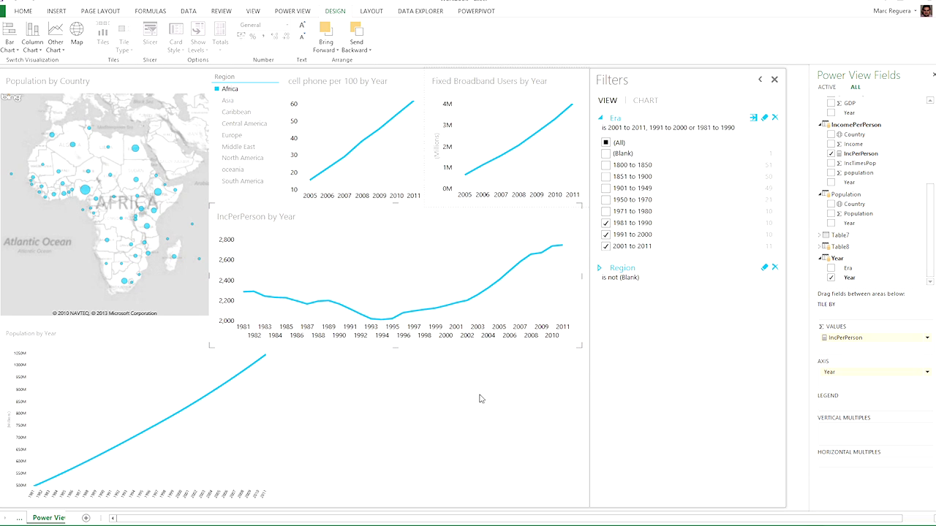
{"action": "left_click", "coordinate": [408, 428]}
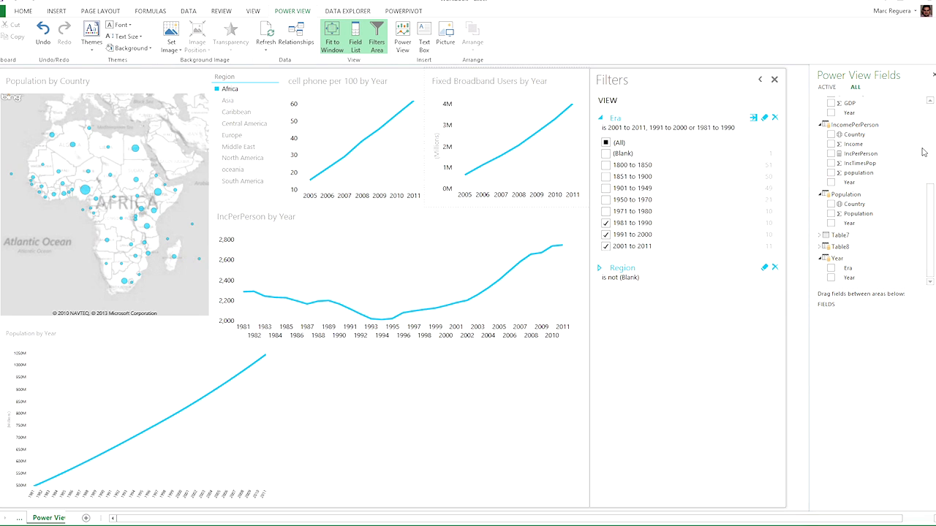
Add a line chart of the average Democracy index by Year, taking Year from the Year table.
{"action": "scroll", "coordinate": [931, 120], "scroll_direction": "up", "scroll_amount": 3}
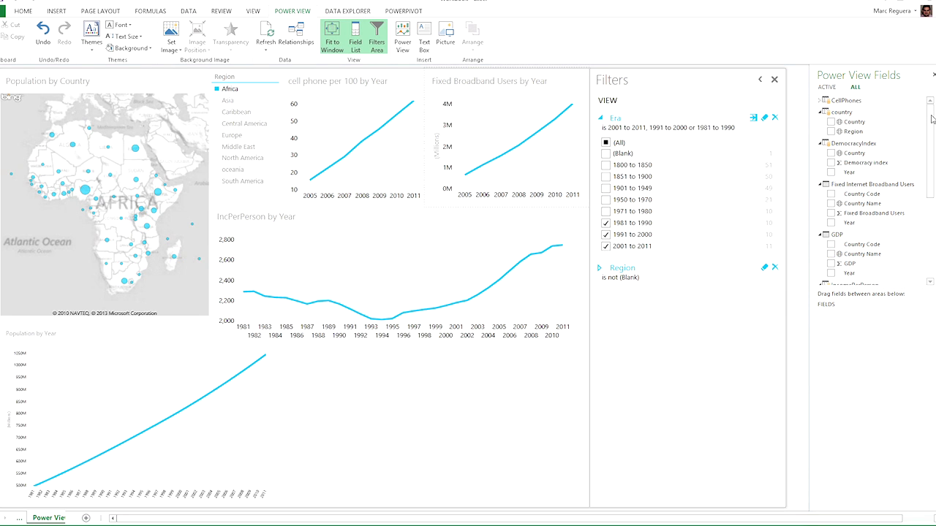
{"action": "left_click", "coordinate": [830, 163]}
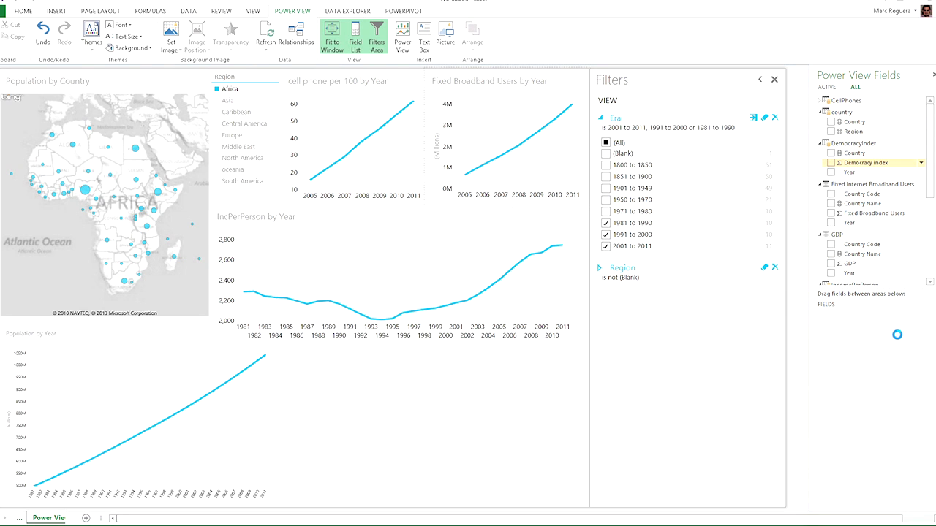
{"action": "left_click", "coordinate": [927, 338]}
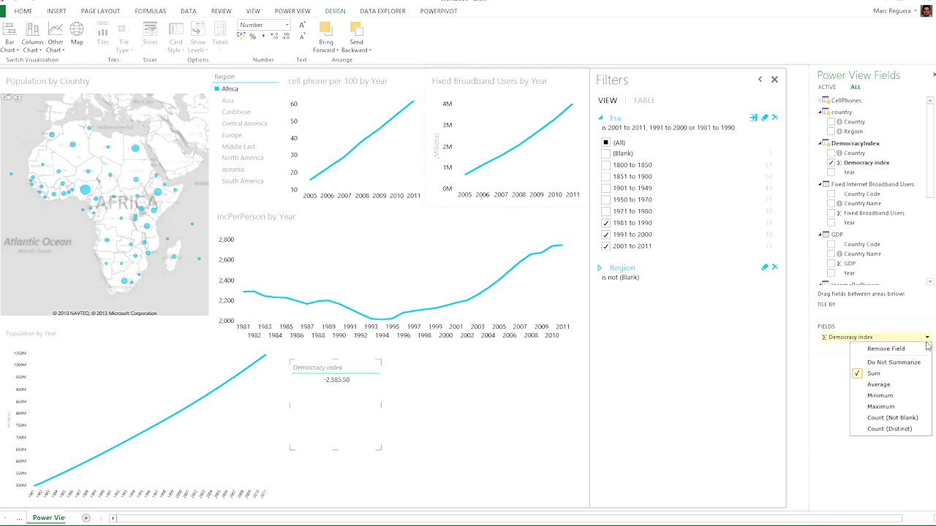
{"action": "left_click", "coordinate": [880, 385]}
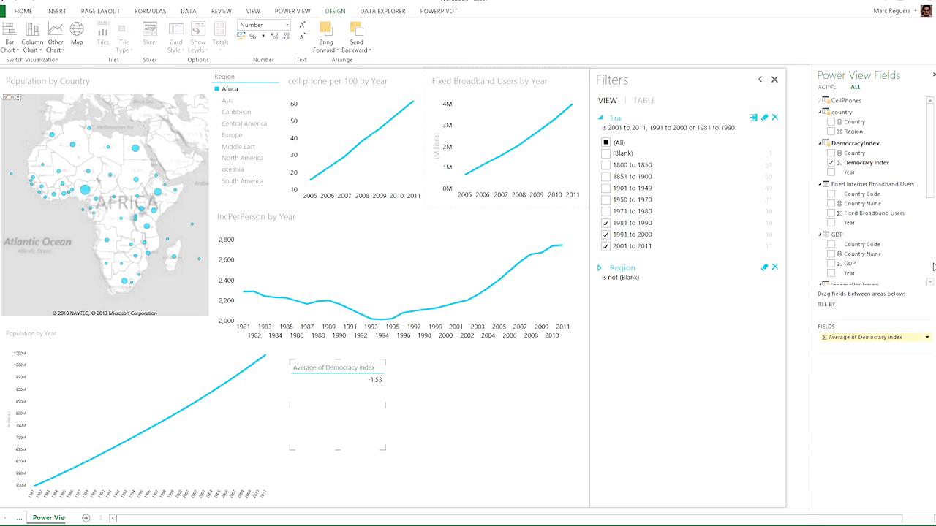
{"action": "scroll", "coordinate": [931, 267], "scroll_direction": "down", "scroll_amount": 5}
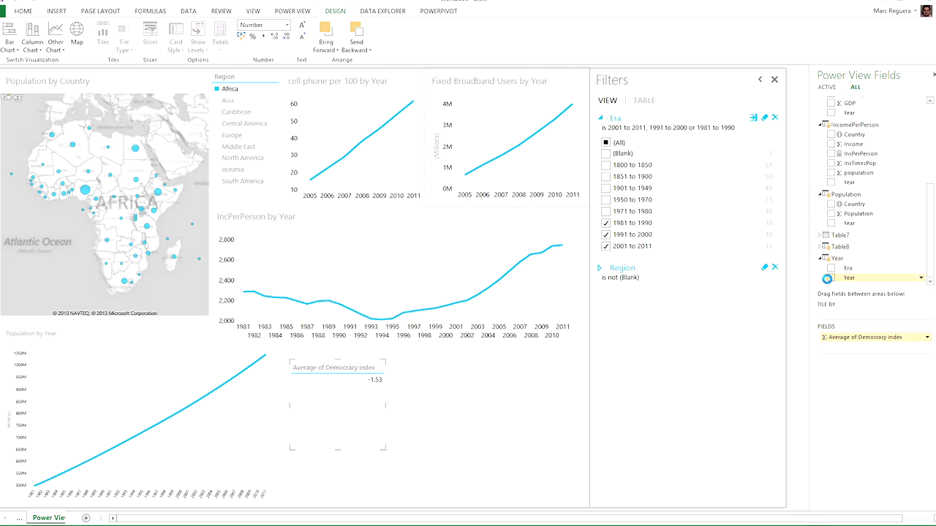
{"action": "left_click", "coordinate": [56, 44]}
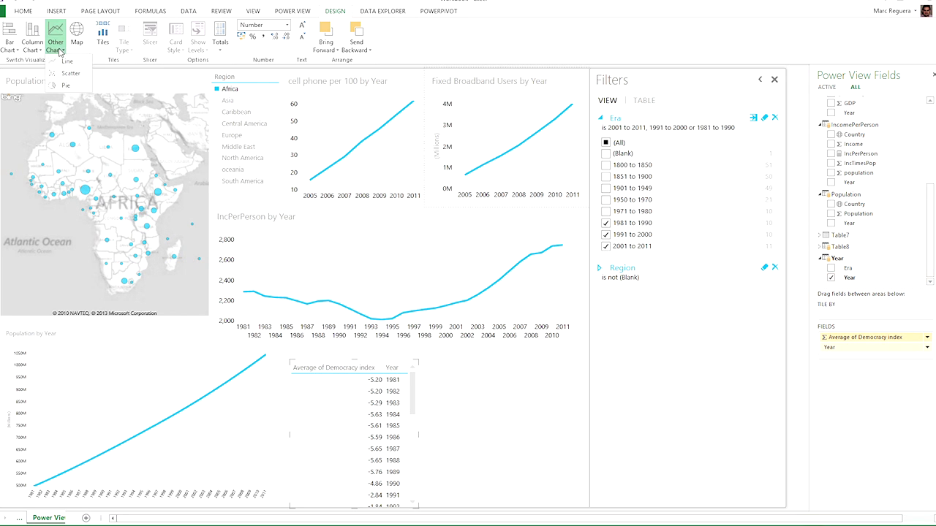
{"action": "left_click", "coordinate": [64, 62]}
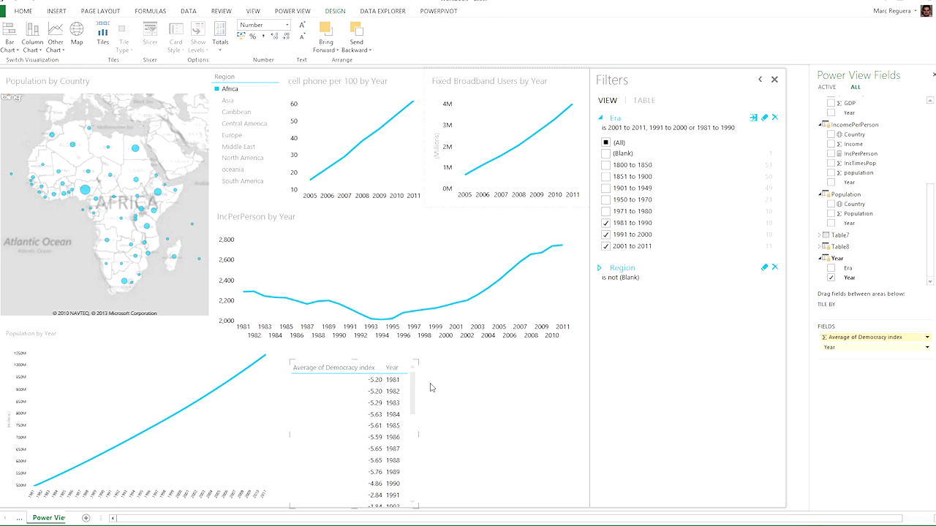
Enlarge the Democracy index chart to fill the space beside Population by Year and shift its axis to end at 2011.
{"action": "left_click_drag", "start_coordinate": [418, 359], "coordinate": [582, 345]}
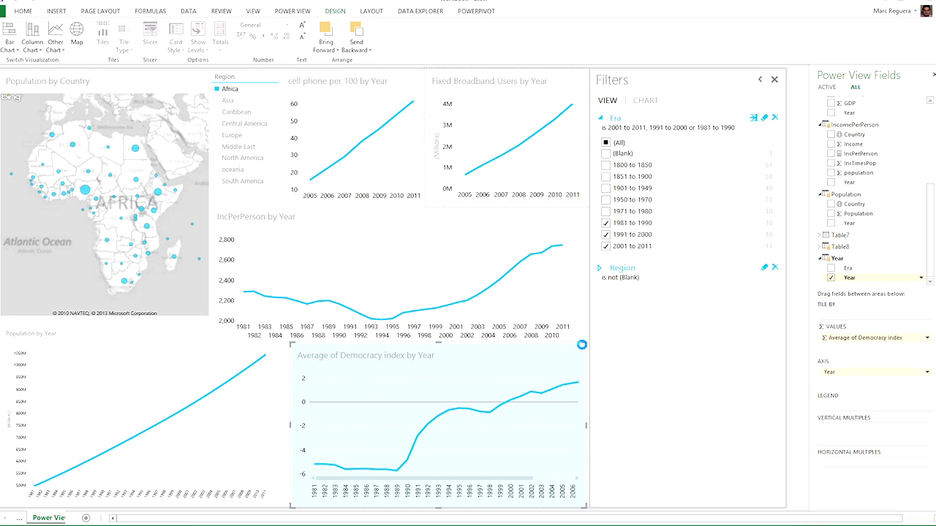
{"action": "left_click_drag", "start_coordinate": [291, 344], "coordinate": [271, 348]}
{"action": "left_click_drag", "start_coordinate": [328, 479], "coordinate": [404, 486]}
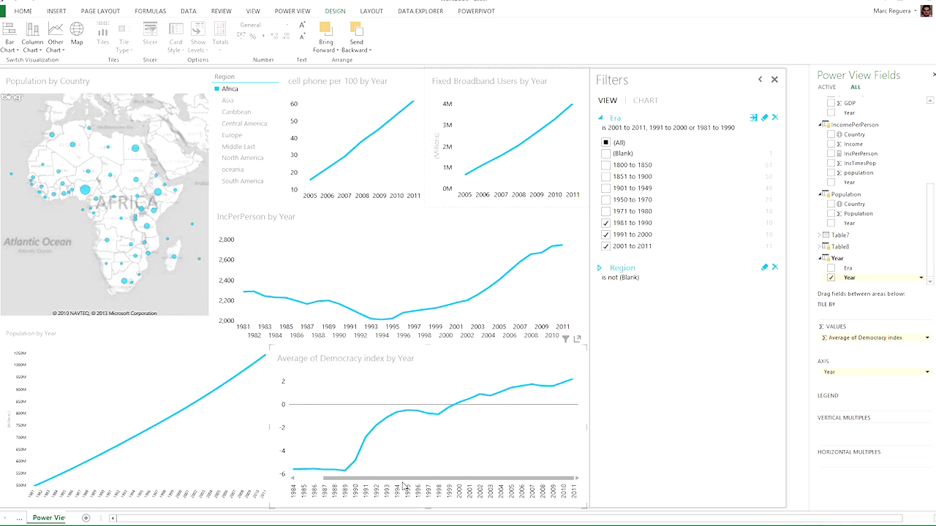
{"action": "left_click", "coordinate": [238, 198]}
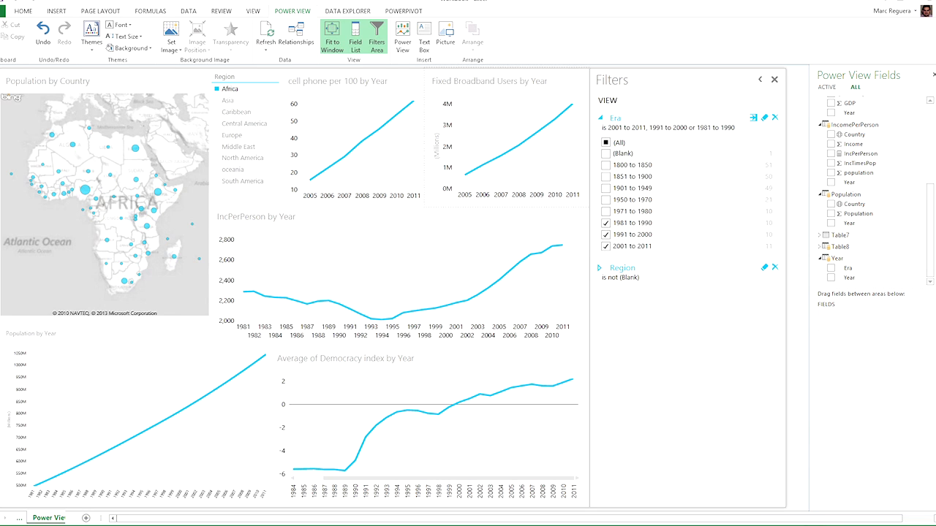
Cross-filter the dashboard by individual country bubbles on the Africa population map and switch the Region slicer to South America.
{"action": "left_click", "coordinate": [136, 150]}
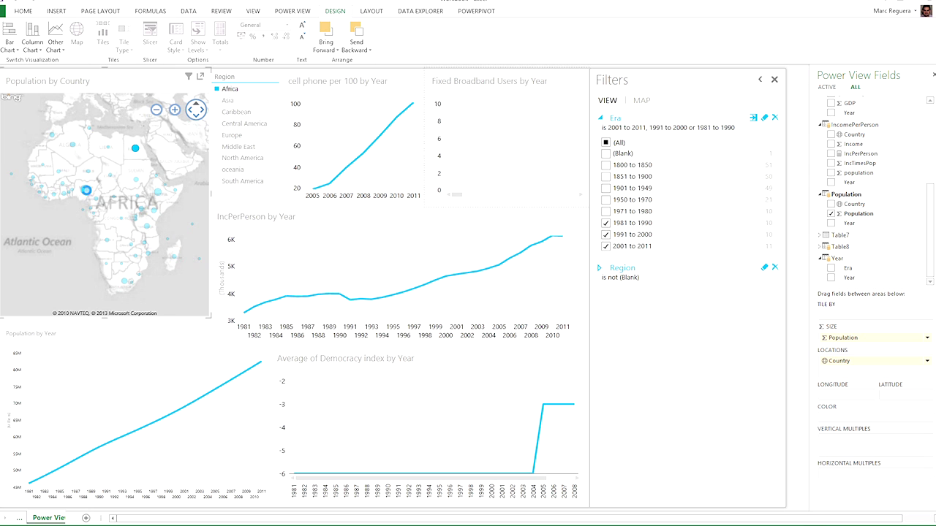
{"action": "left_click", "coordinate": [238, 182]}
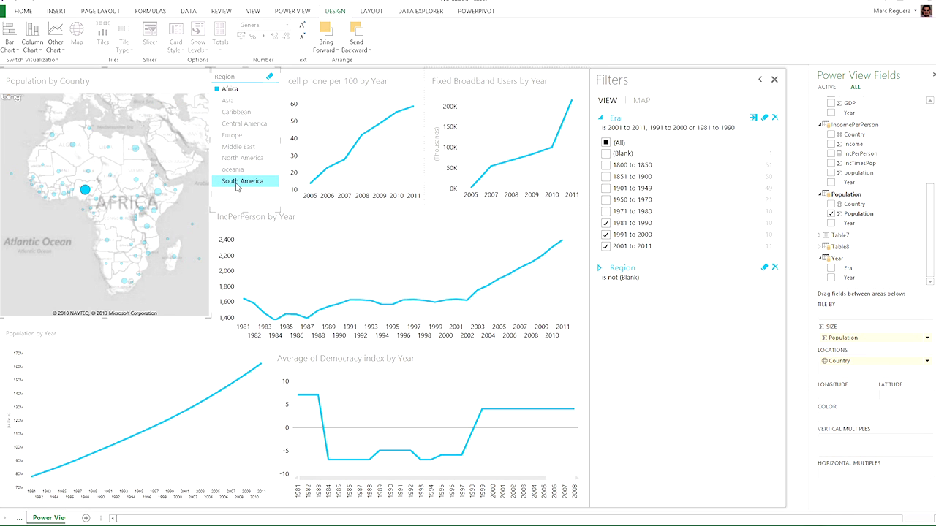